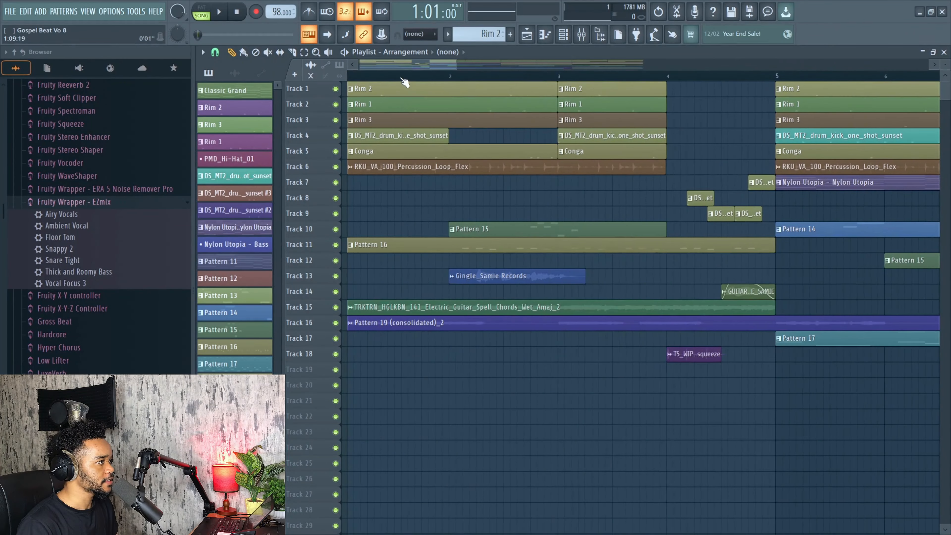
- Leave only the percussion on Tracks 1 to 6 active and play the arrangement from the start
ctrl+scroll(646, 99, down, 3)
alt+scroll(943, 82, up, 3)
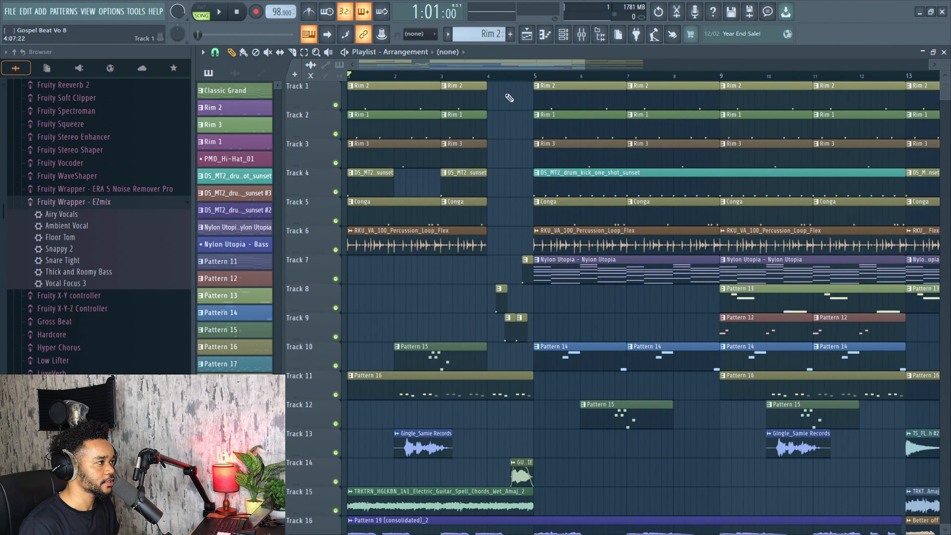
click(336, 191)
click(336, 191)
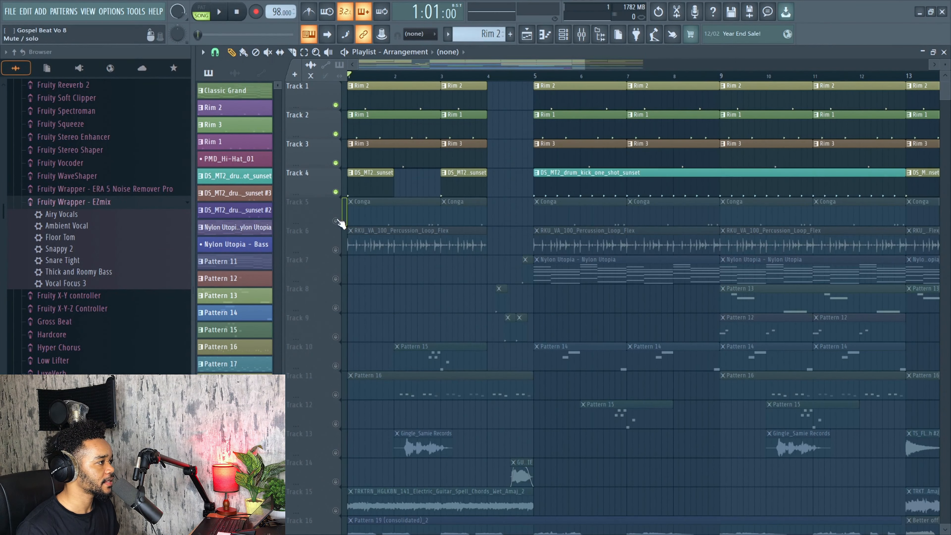
click(336, 221)
key(space)
click(335, 249)
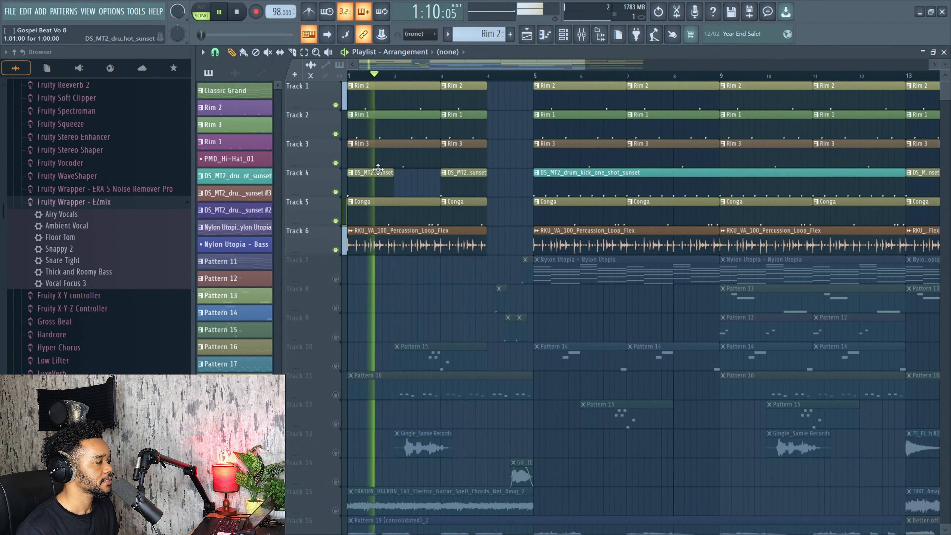
ctrl+scroll(363, 149, up, 3)
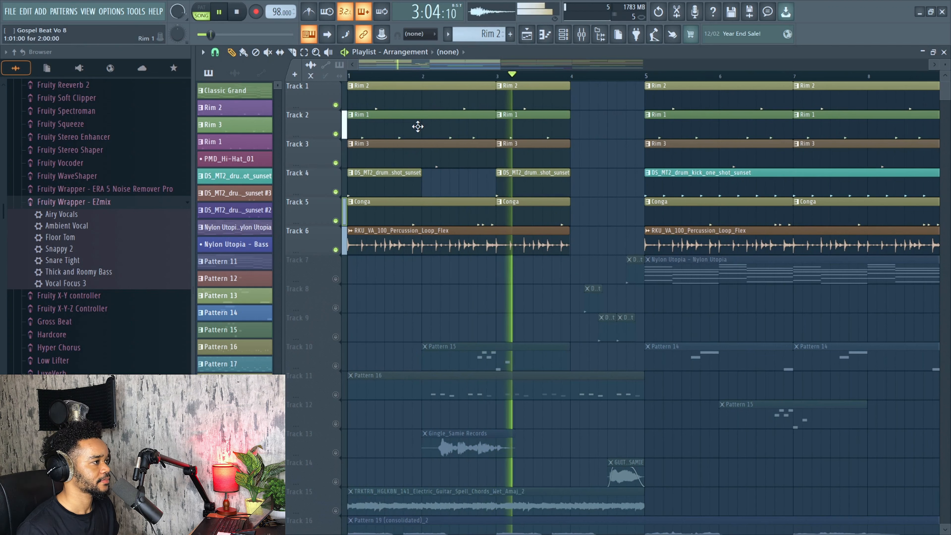
key(space)
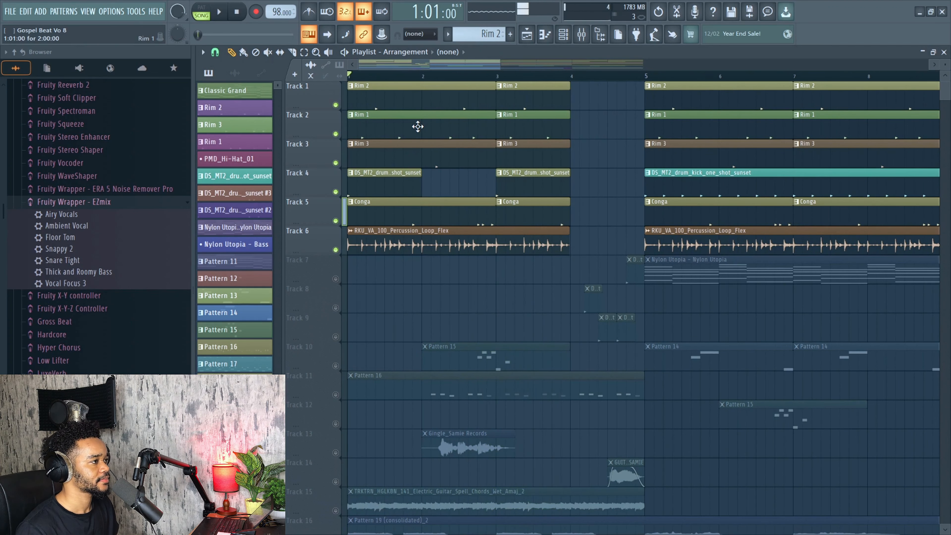
- Inspect the Rim 2, Rim 1 and Rim 3 samplers in the Channel rack and close it
click(569, 39)
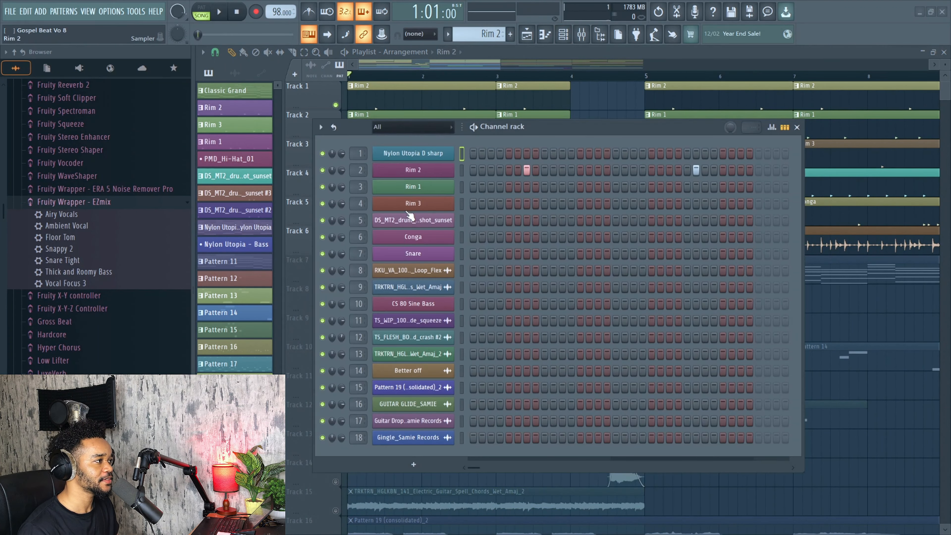
click(413, 169)
click(397, 121)
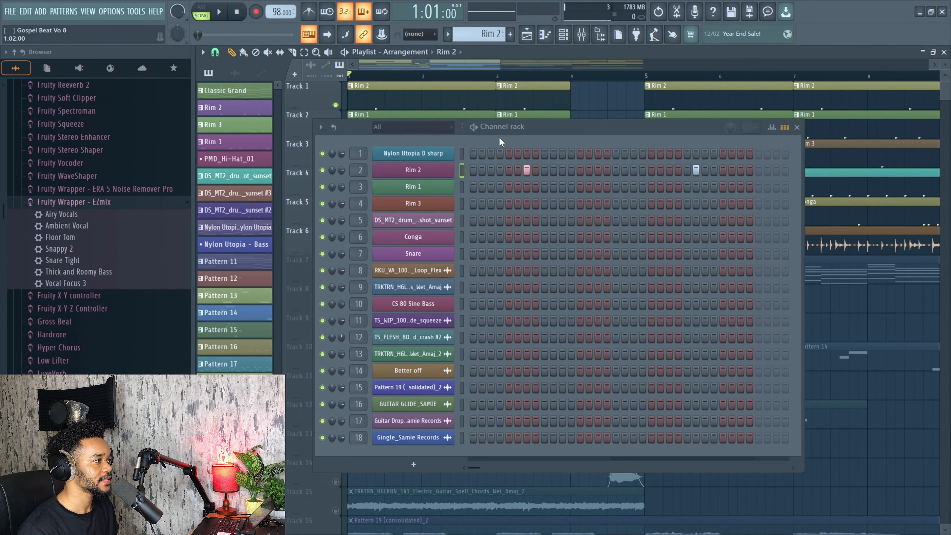
drag(501, 139, 502, 206)
click(430, 256)
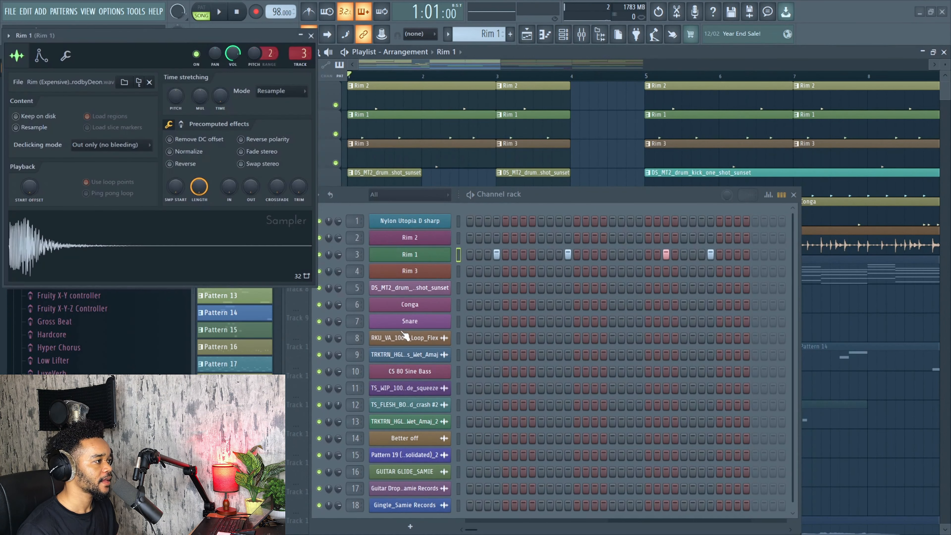
click(433, 272)
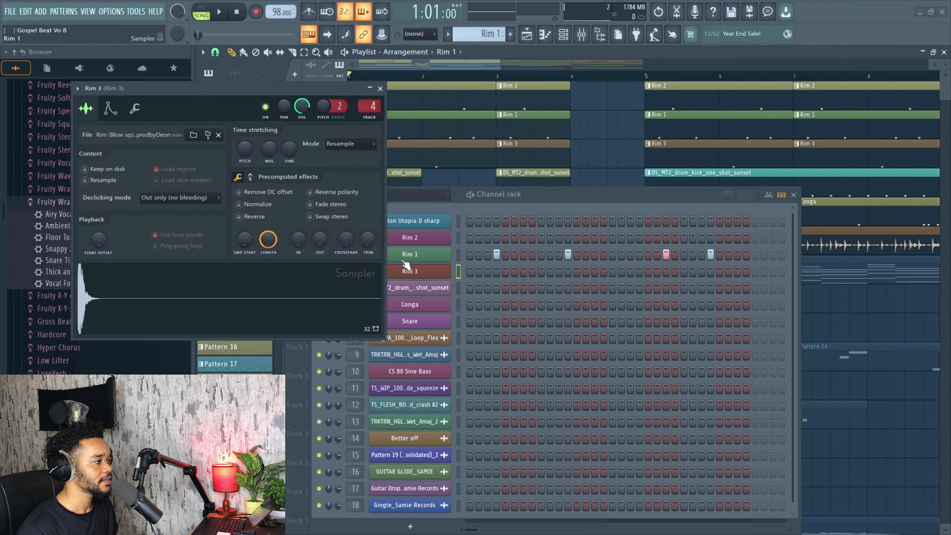
click(380, 89)
key(F6)
- Solo Track 7 and play the Nylon Utopia chord pattern in the Piano roll
scroll(419, 83, down, 2)
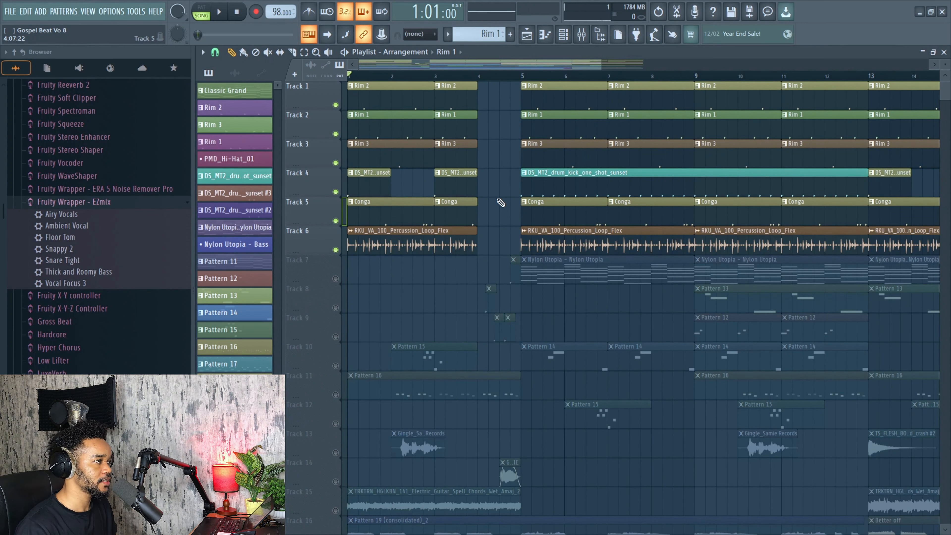
scroll(487, 210, down, 2)
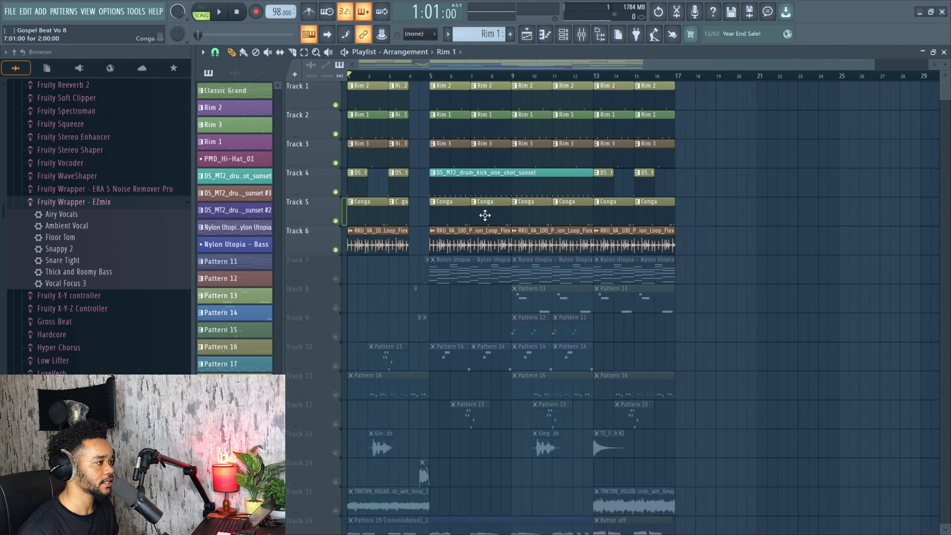
right_click(336, 278)
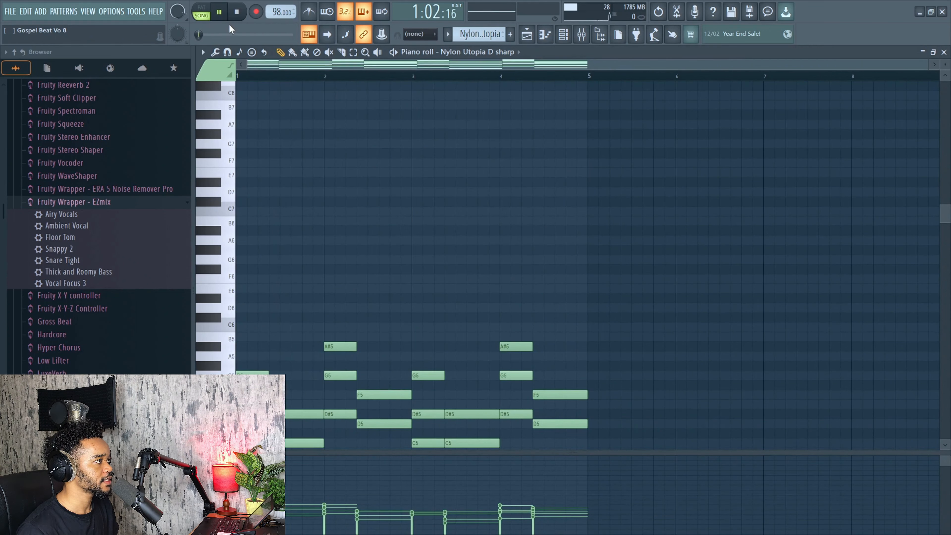
scroll(601, 133, down, 5)
key(space)
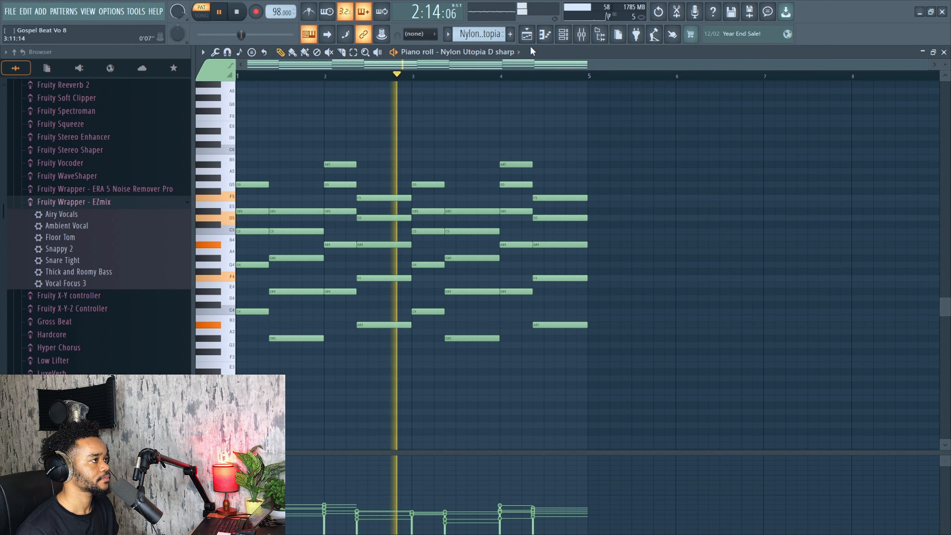
scroll(501, 99, down, 1)
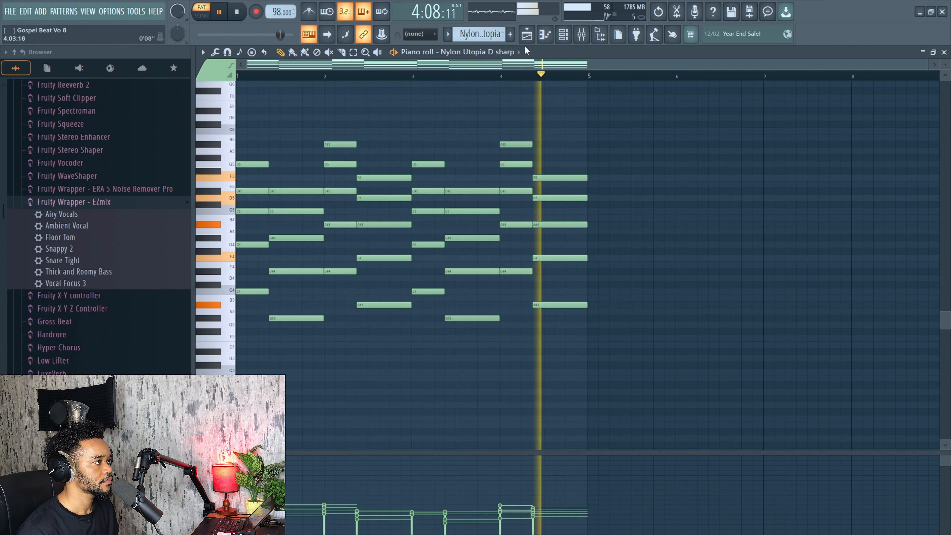
key(space)
- Return to the Playlist, reactivate Tracks 1 to 6 alongside Track 7, and play from just before bar 5
click(527, 35)
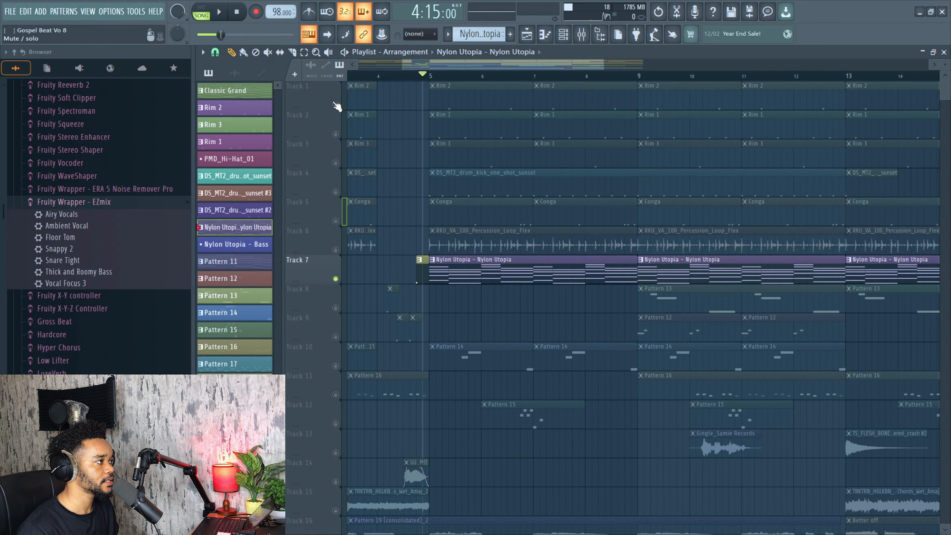
drag(335, 105, 337, 221)
click(336, 250)
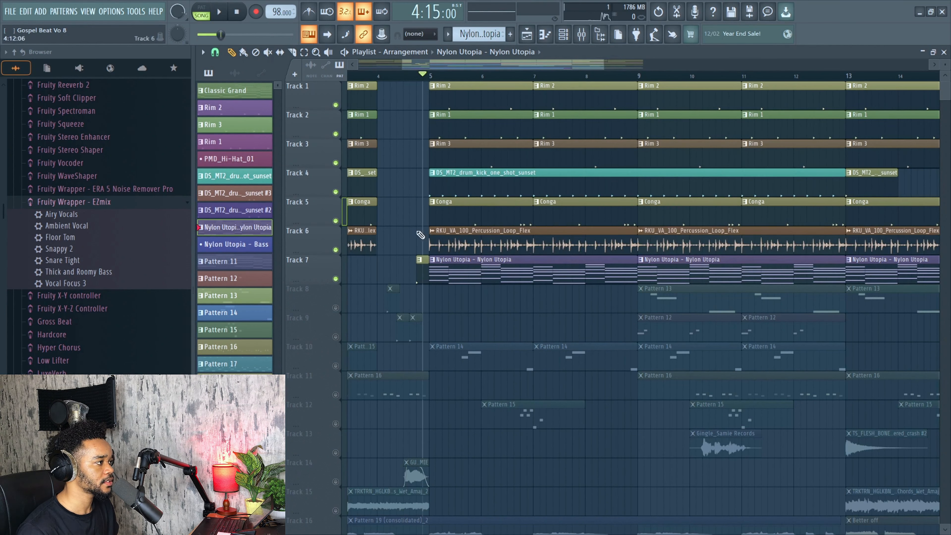
key(space)
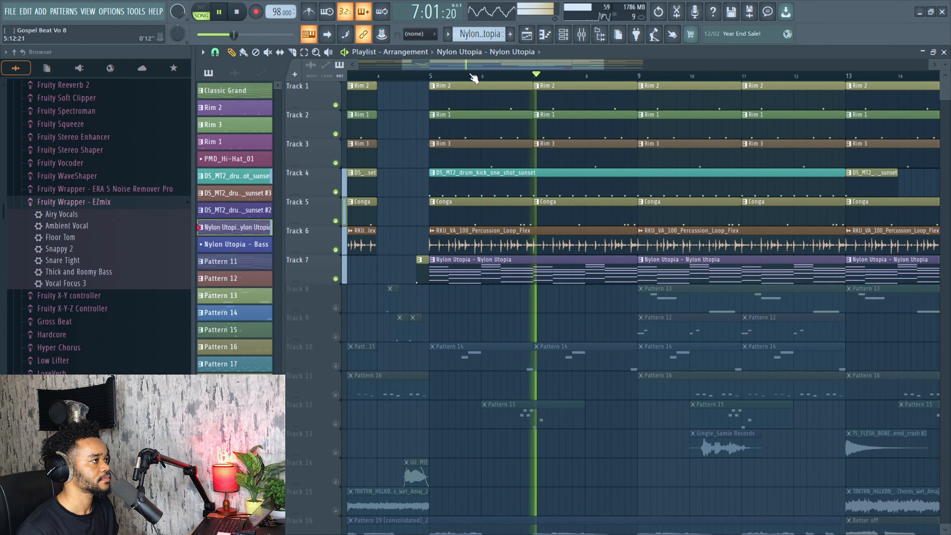
scroll(465, 81, left, 3)
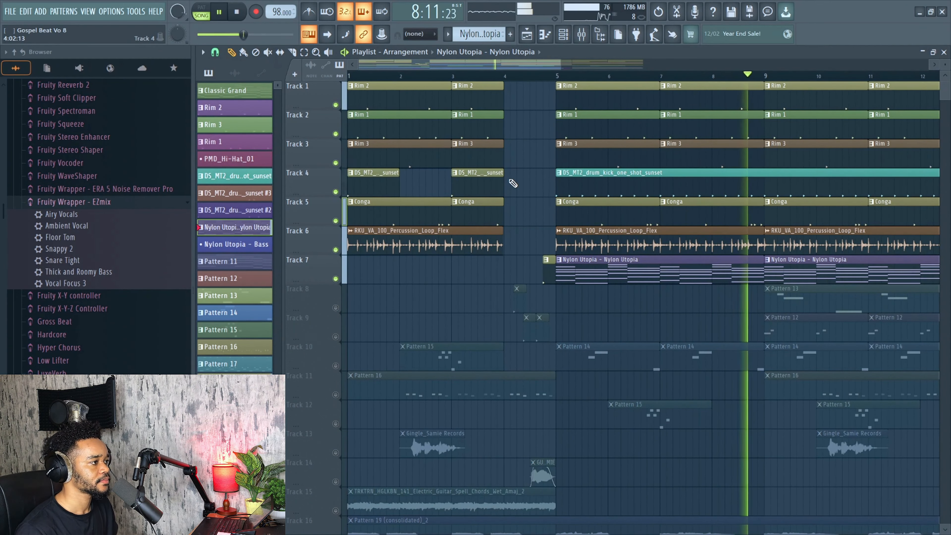
key(space)
- Place a Nylon Utopia clip at bar 1 of Track 7, play it with the percussion, and shorten it to end at bar 4
scroll(569, 111, down, 3)
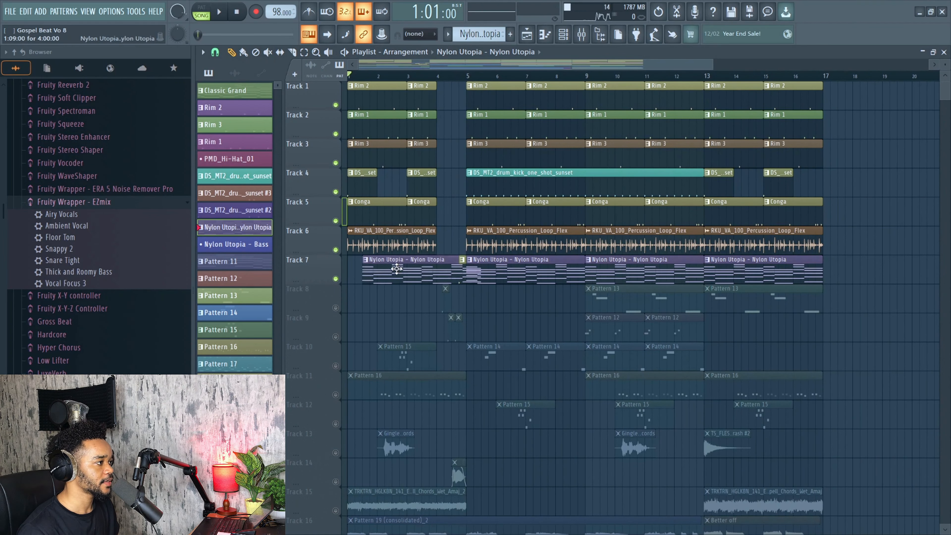
scroll(405, 229, up, 3)
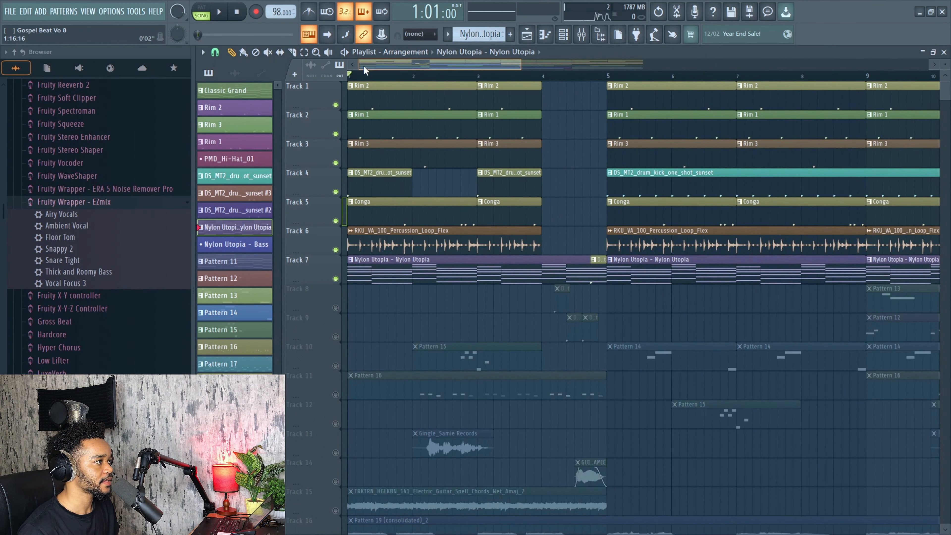
key(space)
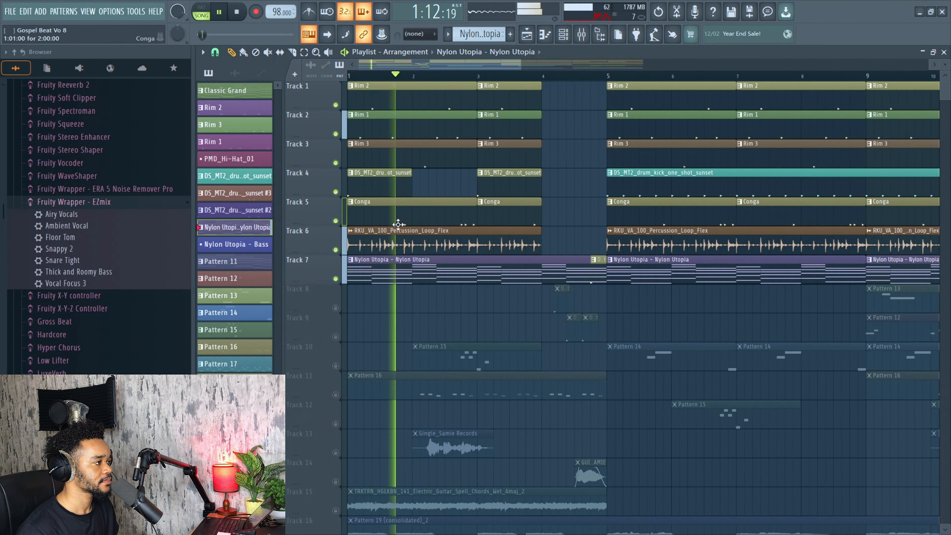
key(space)
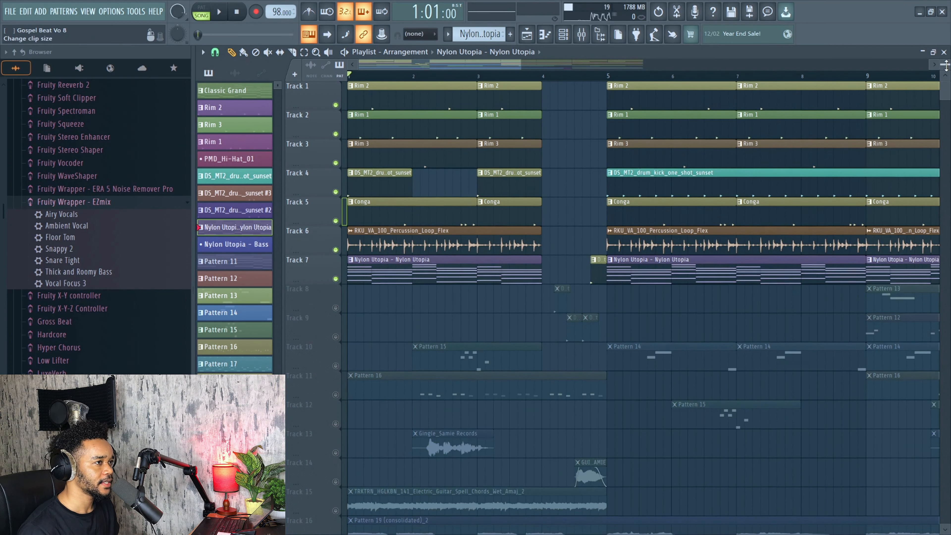
- Unmute Track 11, mute the Nylon Utopia clip at bar 1, and play Pattern 16 with the percussion
scroll(946, 65, down, 2)
click(336, 321)
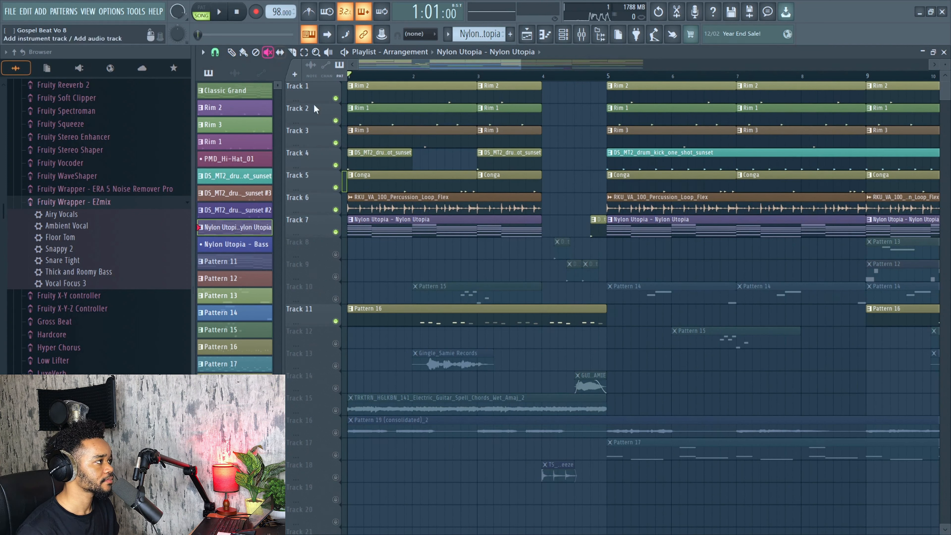
key(space)
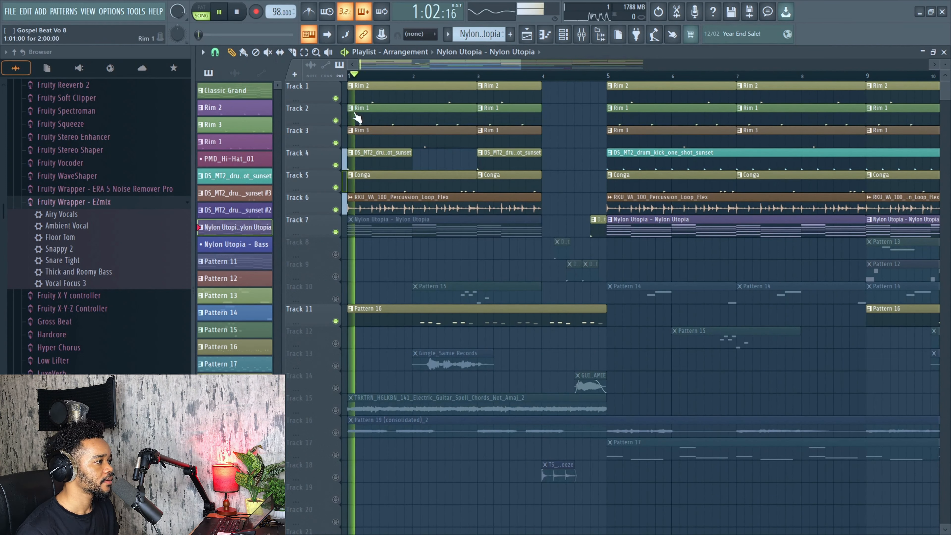
key(space)
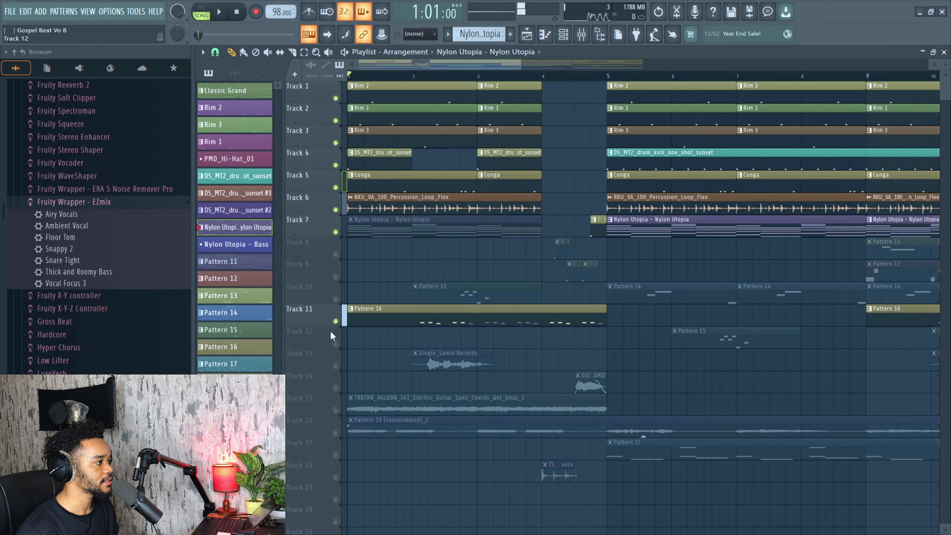
- Solo Track 11, bring in Track 10 and the Nylon Utopia clips on Track 7, and play them together
right_click(336, 322)
key(space)
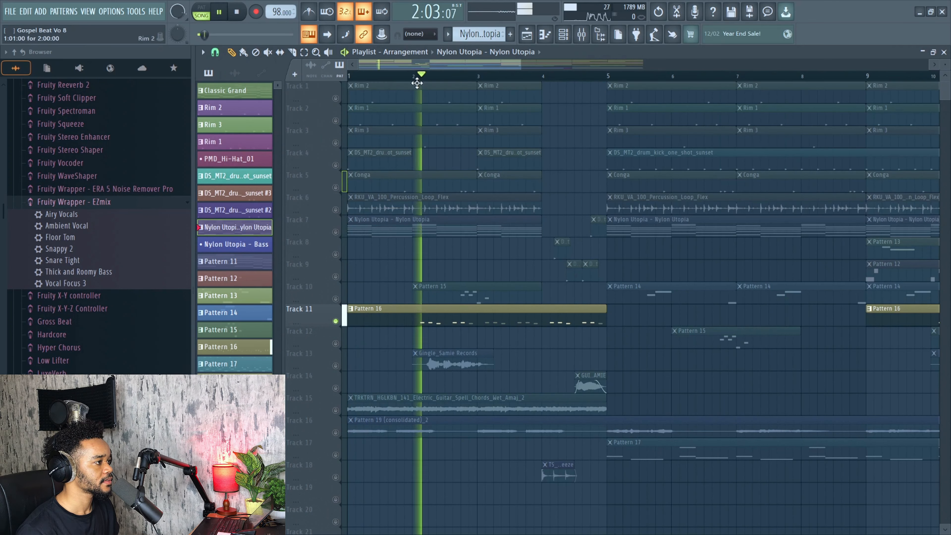
click(336, 299)
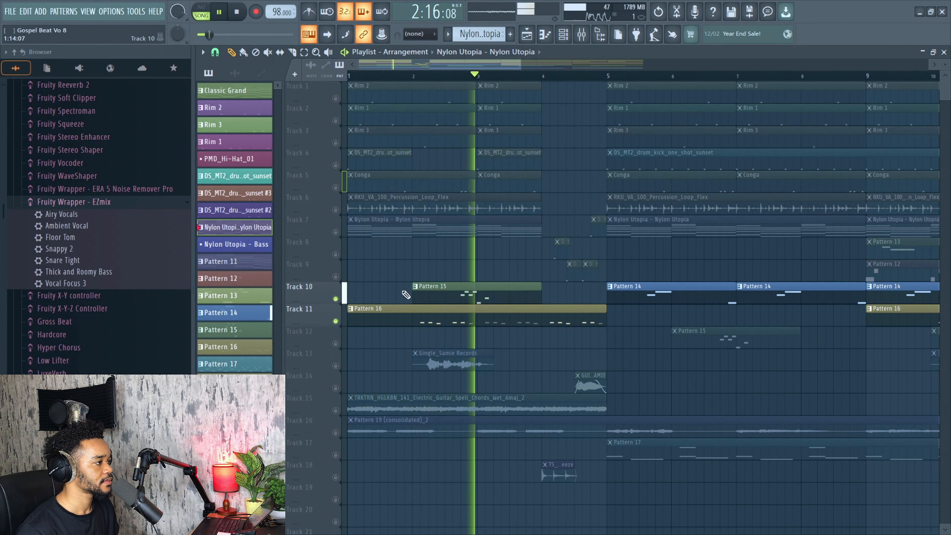
click(336, 232)
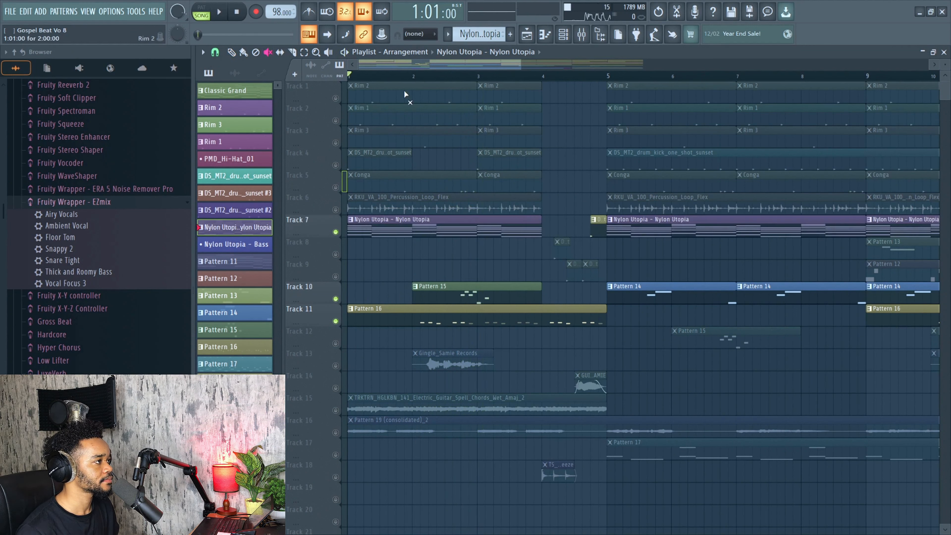
key(space)
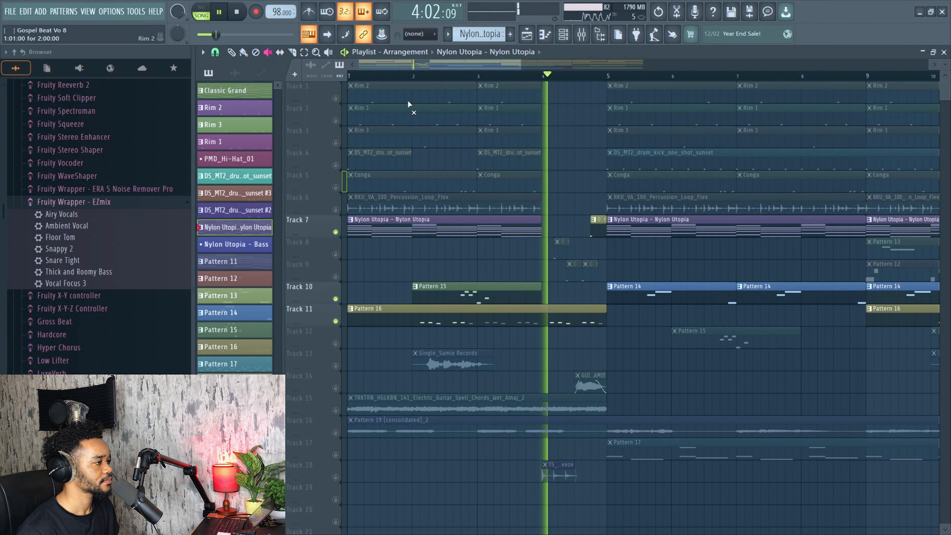
key(space)
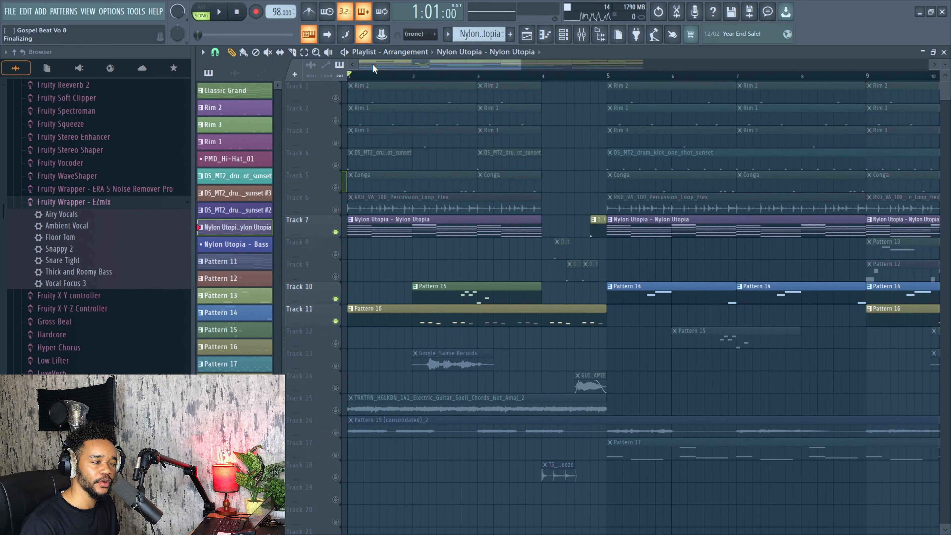
- Delete the Nylon Utopia clip at the start of Track 7
scroll(373, 315, down, 3)
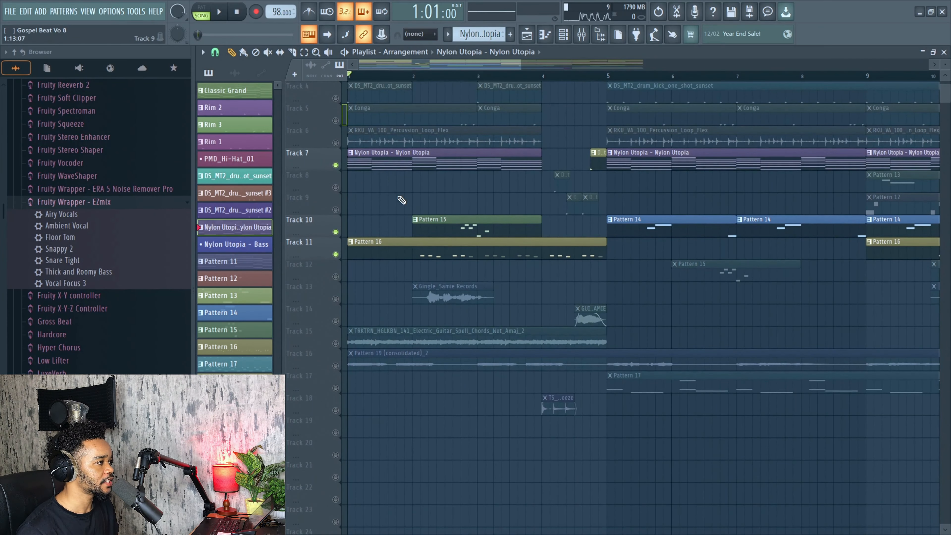
scroll(400, 210, up, 3)
right_click(398, 224)
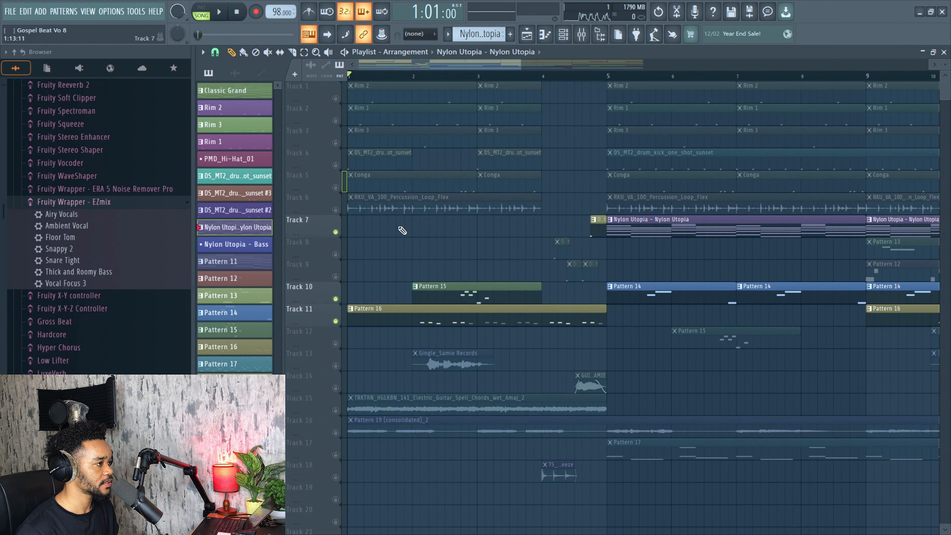
- Solo the electric guitar chords on Track 15, play them from bar 1, and bring in Track 16
scroll(337, 279, down, 6)
right_click(335, 277)
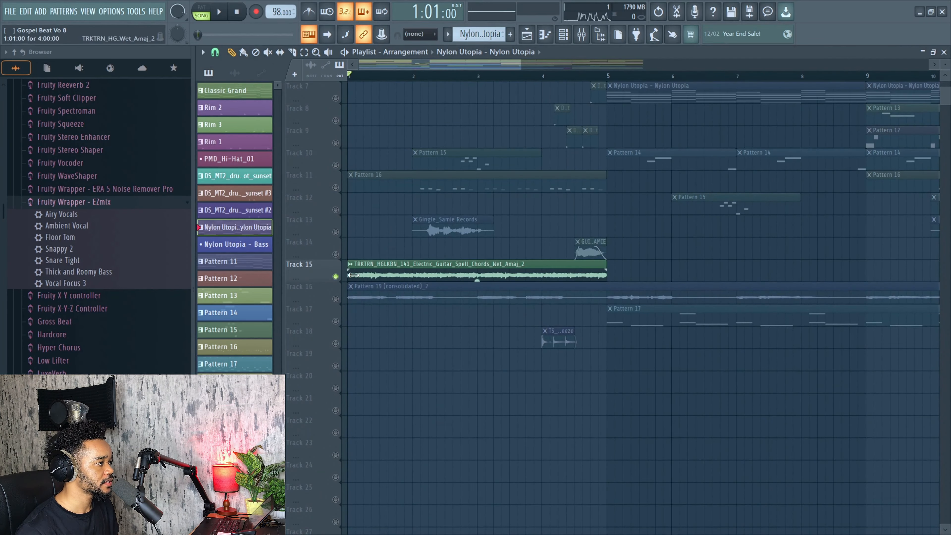
scroll(651, 200, up, 2)
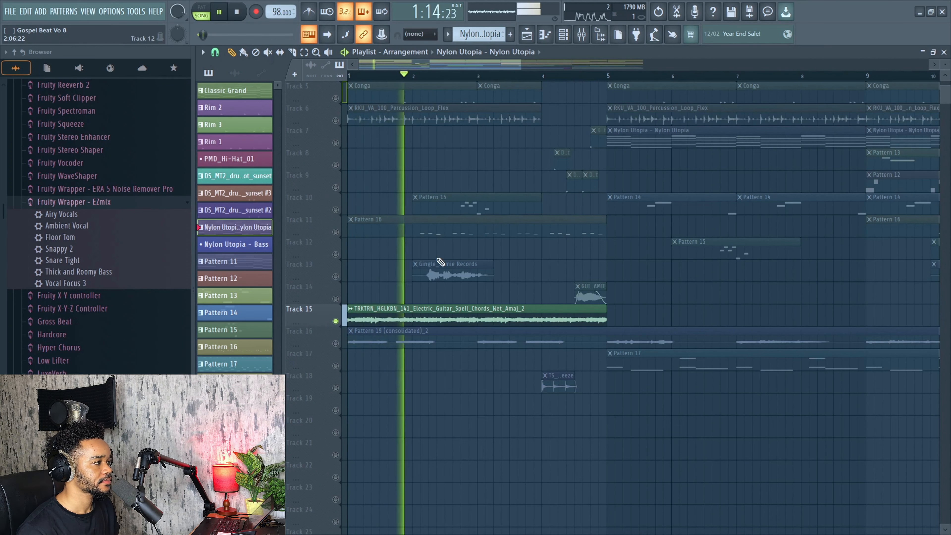
scroll(441, 262, up, 2)
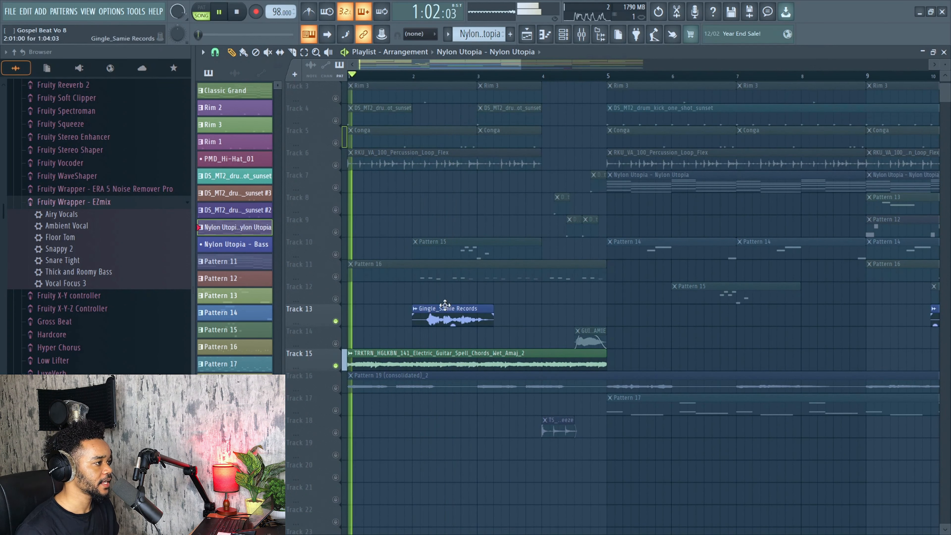
click(336, 321)
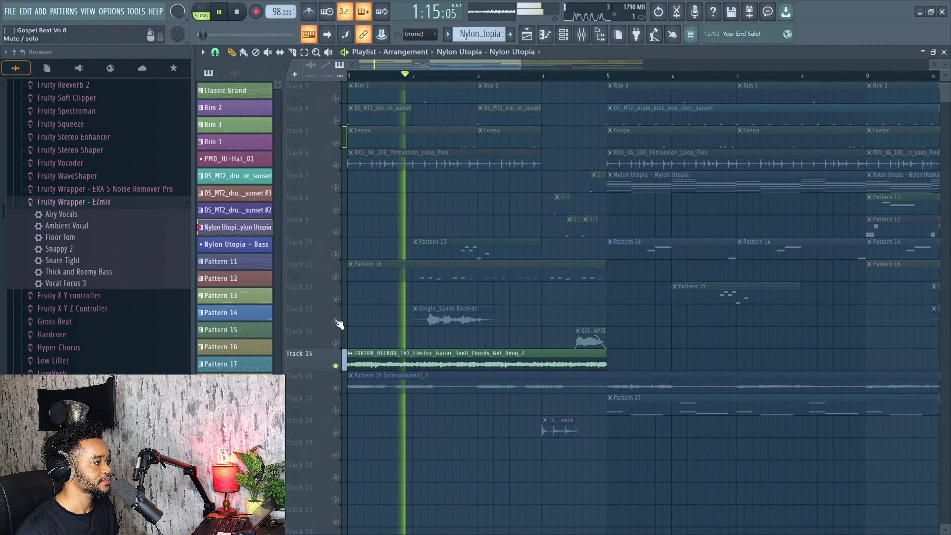
click(336, 388)
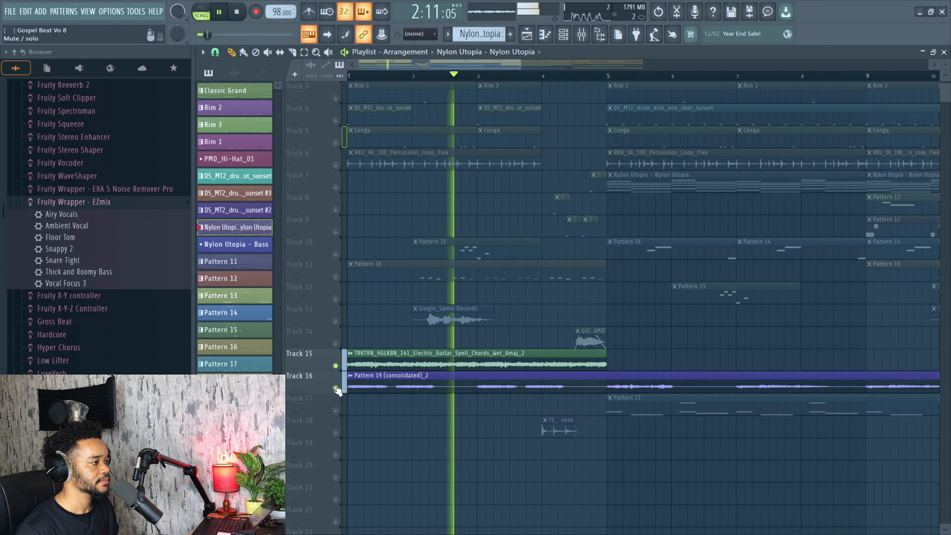
- Unmute percussion Tracks 1 to 6 and play them from bar 1 with Tracks 15 and 16
scroll(365, 369, up, 2)
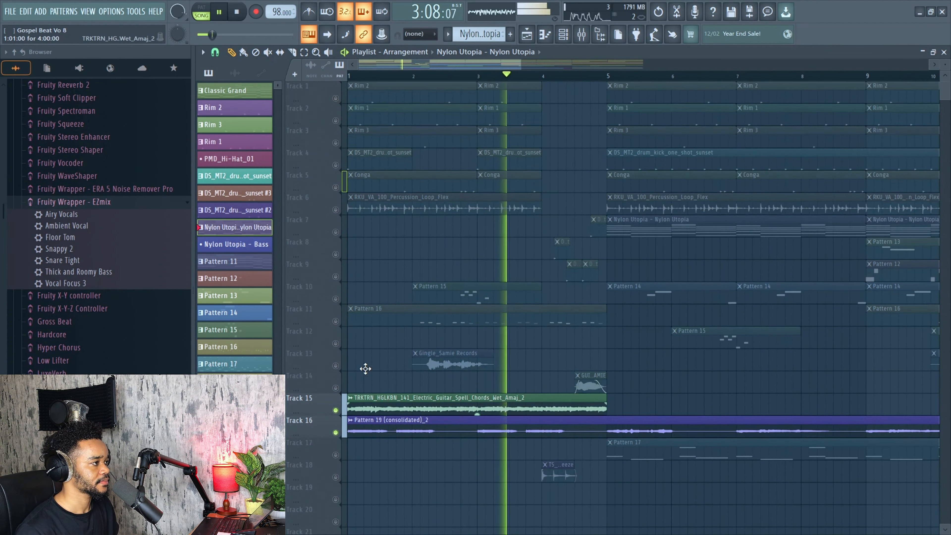
click(336, 209)
click(336, 188)
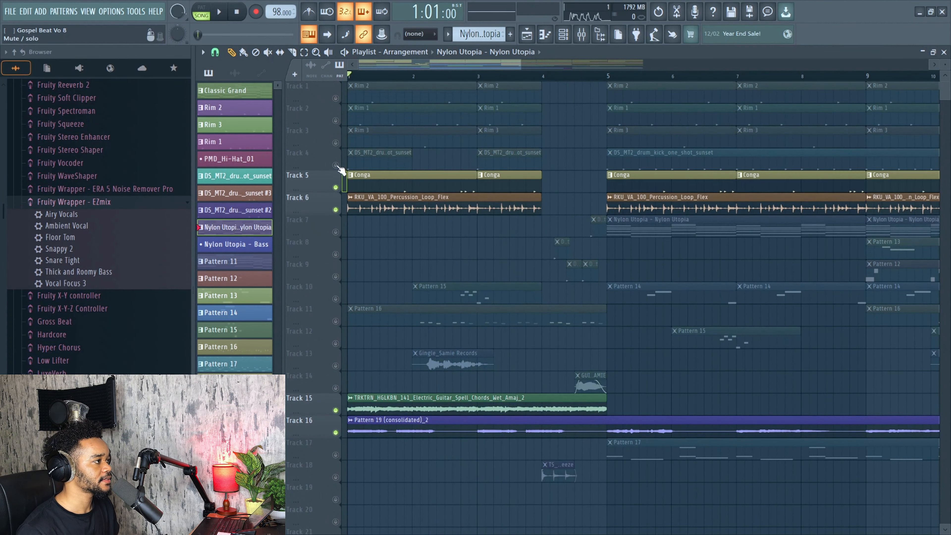
click(335, 166)
click(336, 143)
click(336, 121)
click(336, 98)
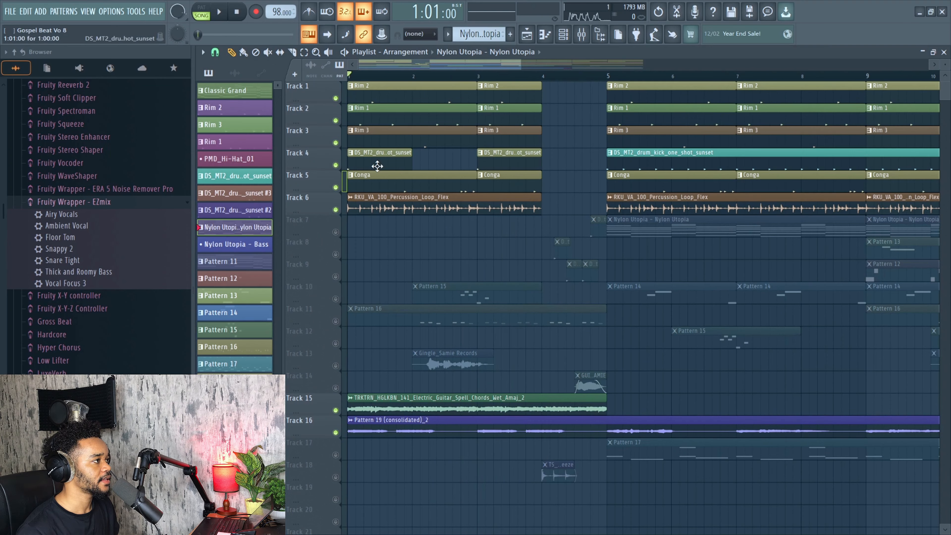
scroll(393, 277, down, 2)
key(space)
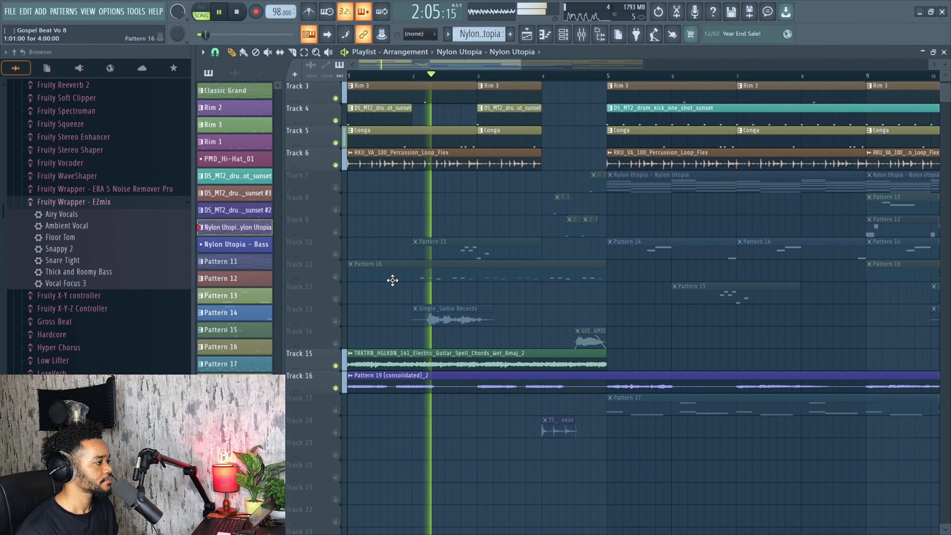
- Bring Tracks 11, 10, 18 and 14 into the percussion and guitar mix and audition it
click(336, 277)
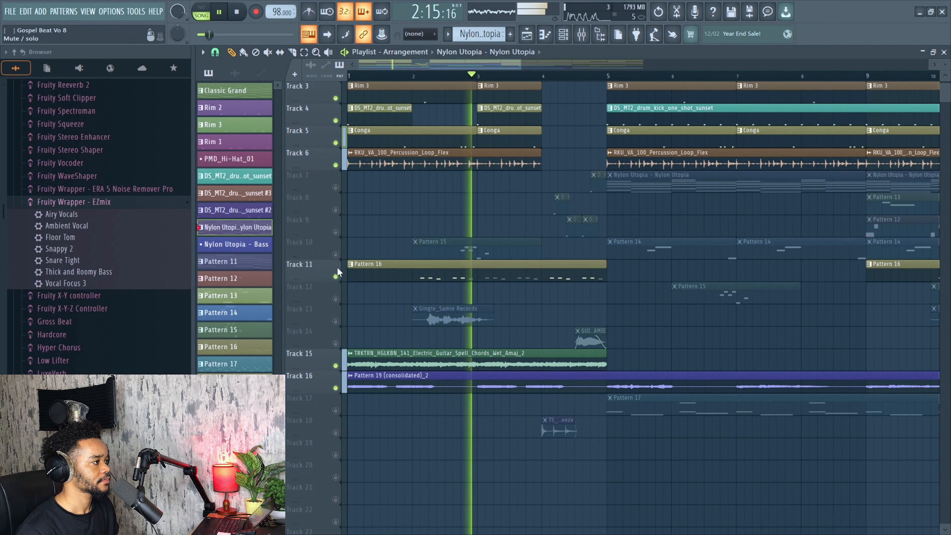
click(336, 254)
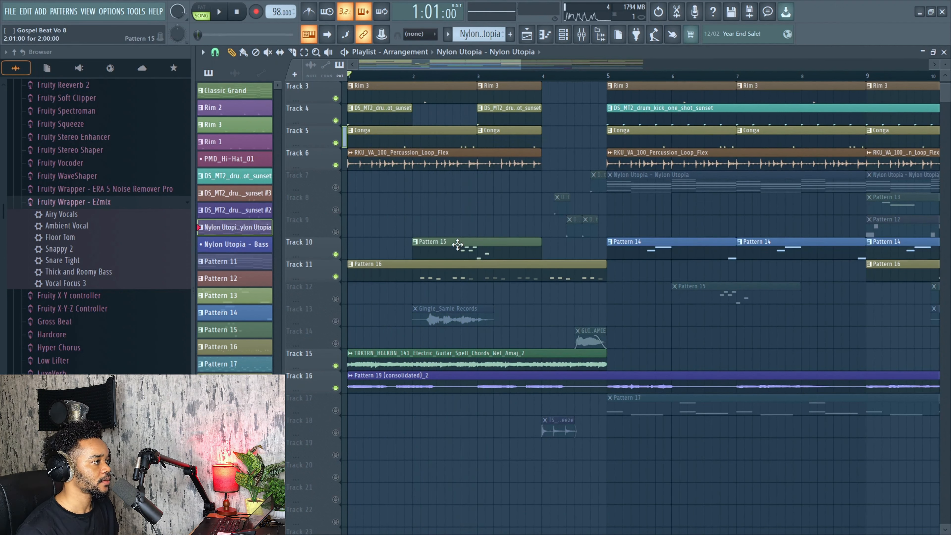
key(space)
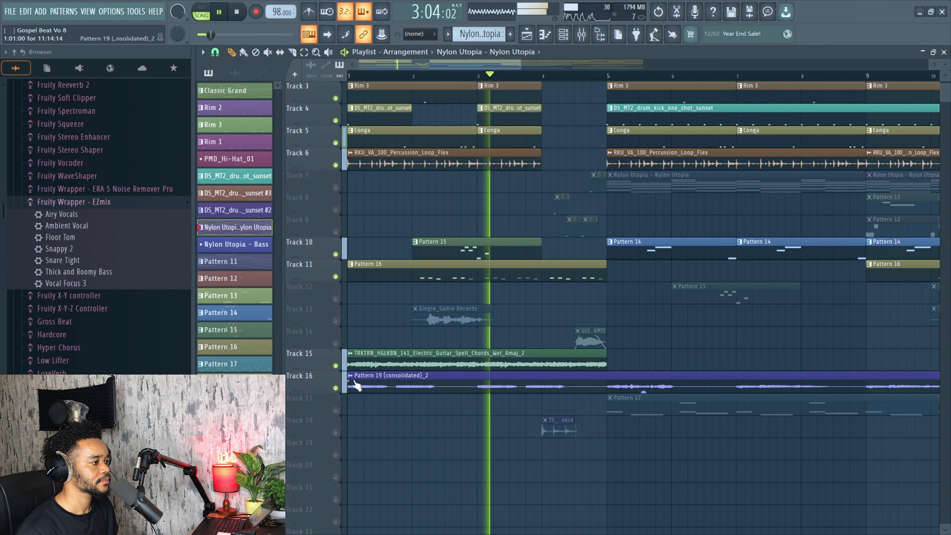
click(342, 433)
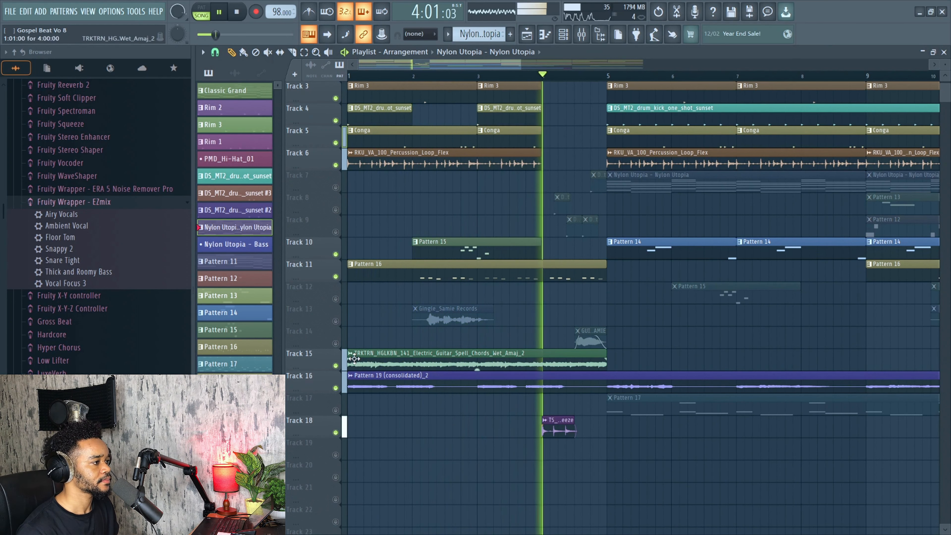
click(336, 343)
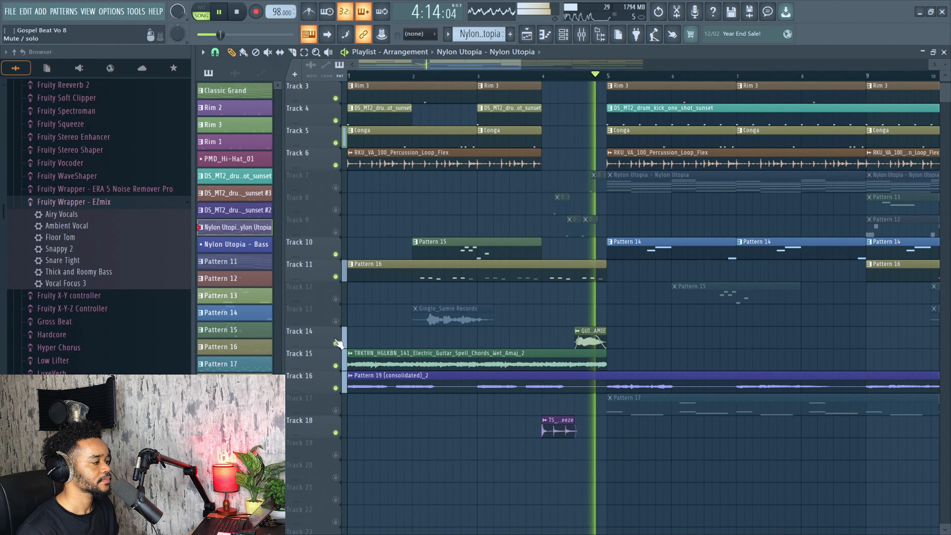
key(space)
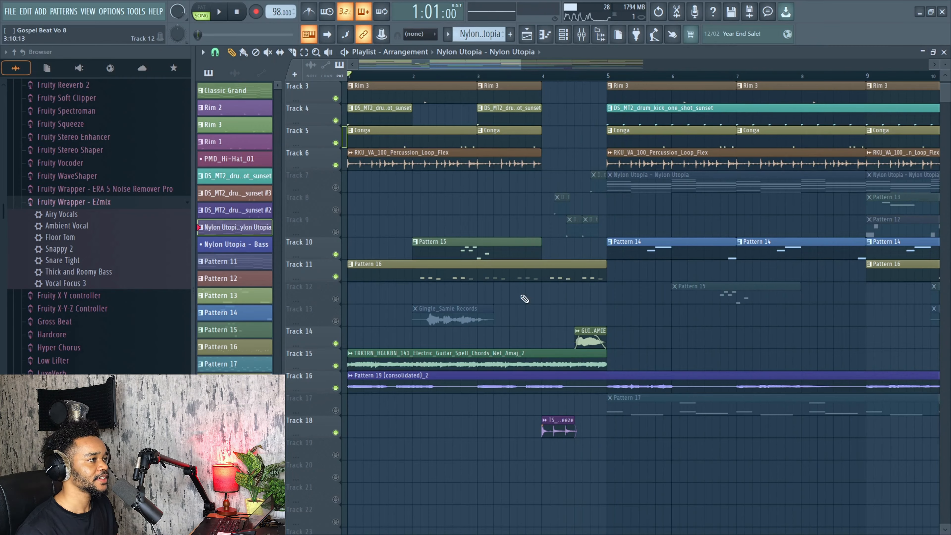
- Solo Track 15, play its guitar clip at bar 13, and bring in the Nylon Utopia clips on Track 7
scroll(359, 133, down, 3)
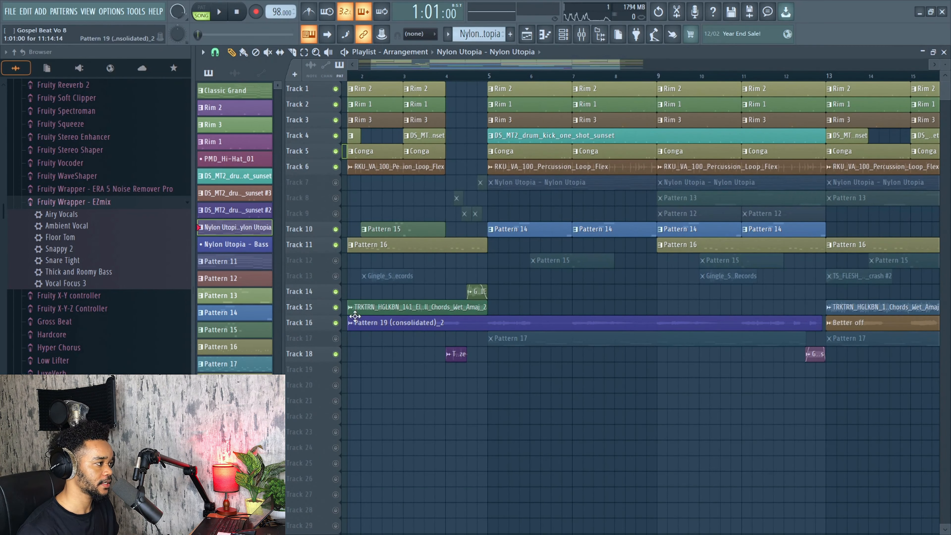
right_click(336, 307)
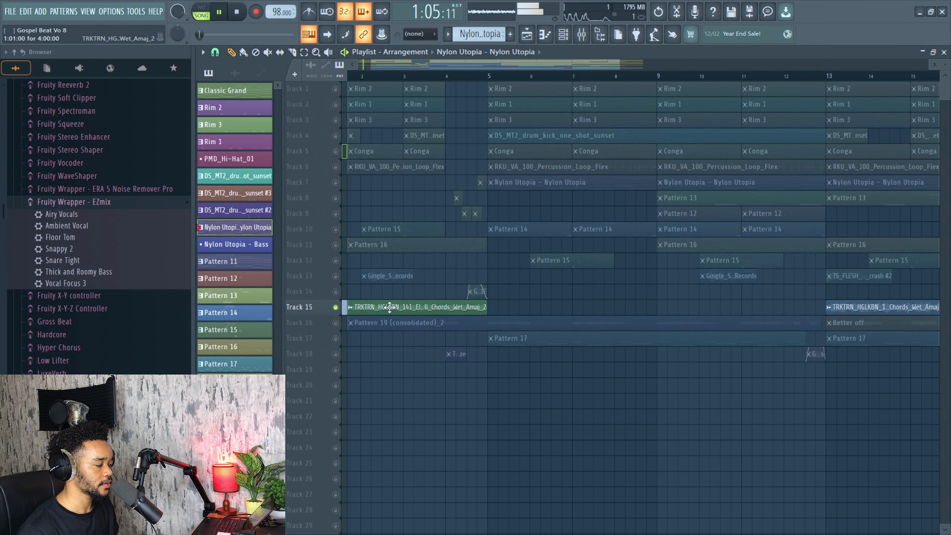
scroll(464, 339, up, 4)
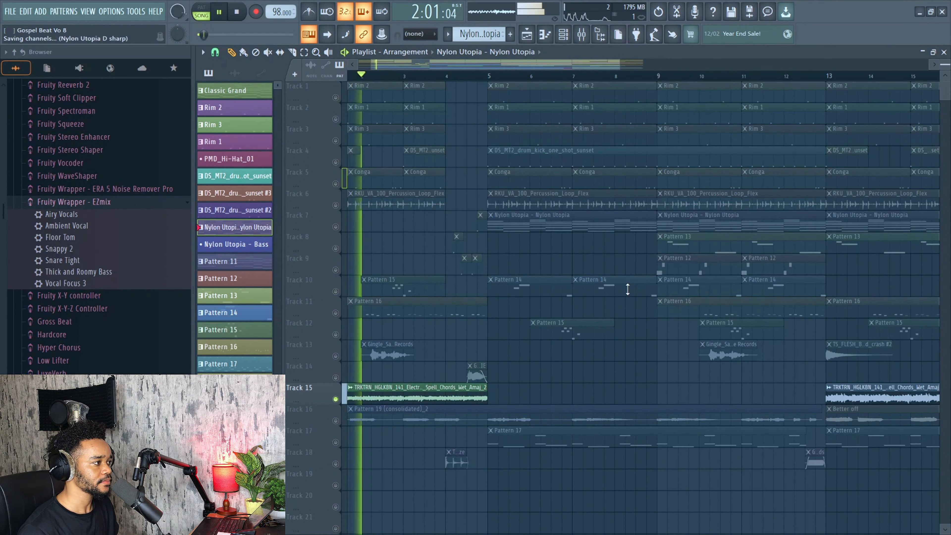
scroll(468, 319, down, 3)
key(space)
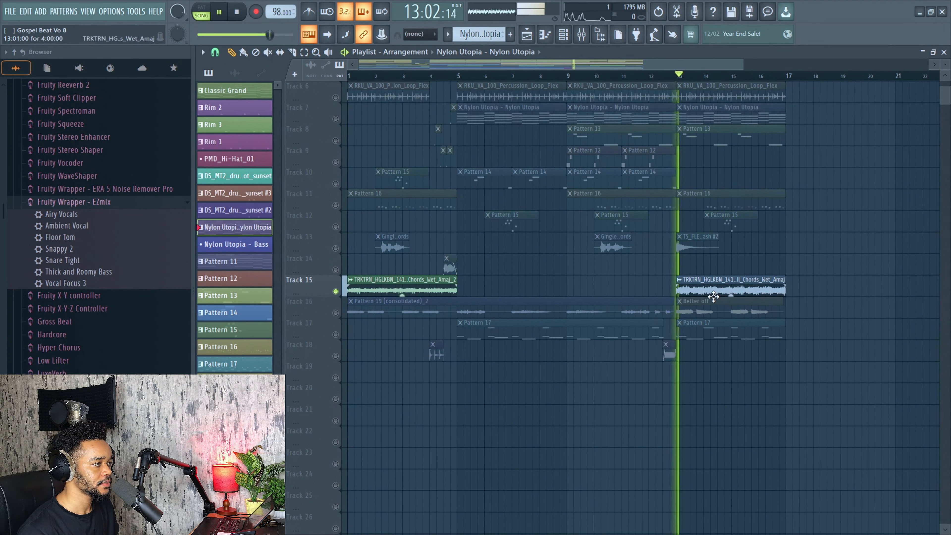
click(336, 120)
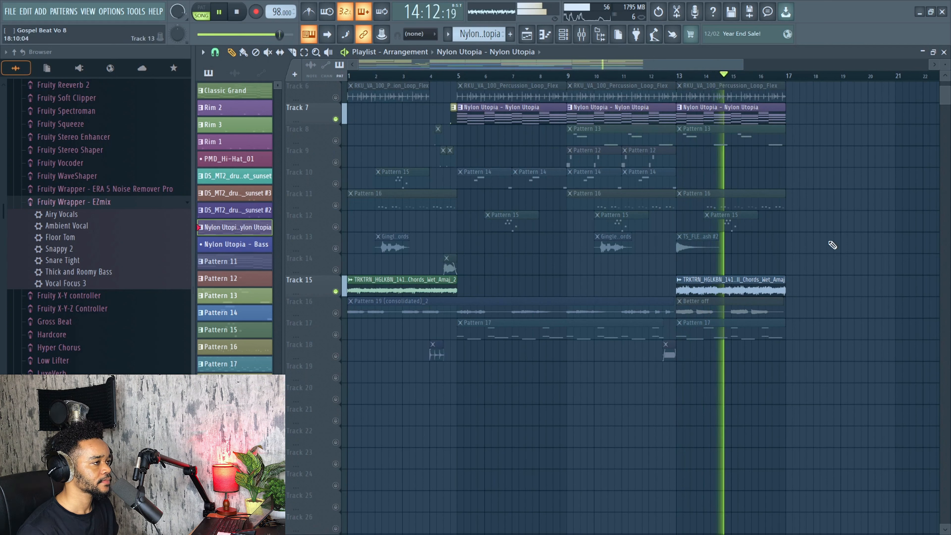
key(space)
- Solo Track 16, play it from bar 13, and bring in Tracks 15 and 7
right_click(336, 313)
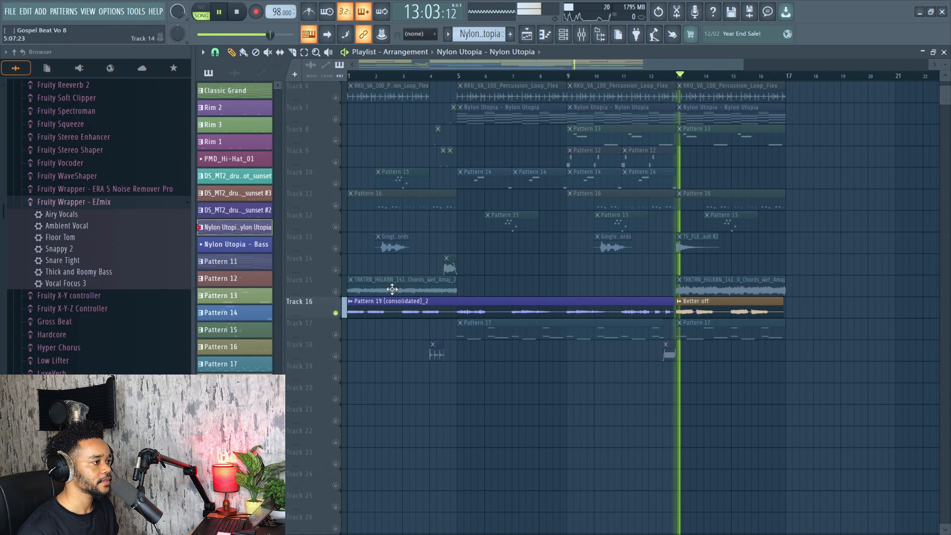
click(335, 291)
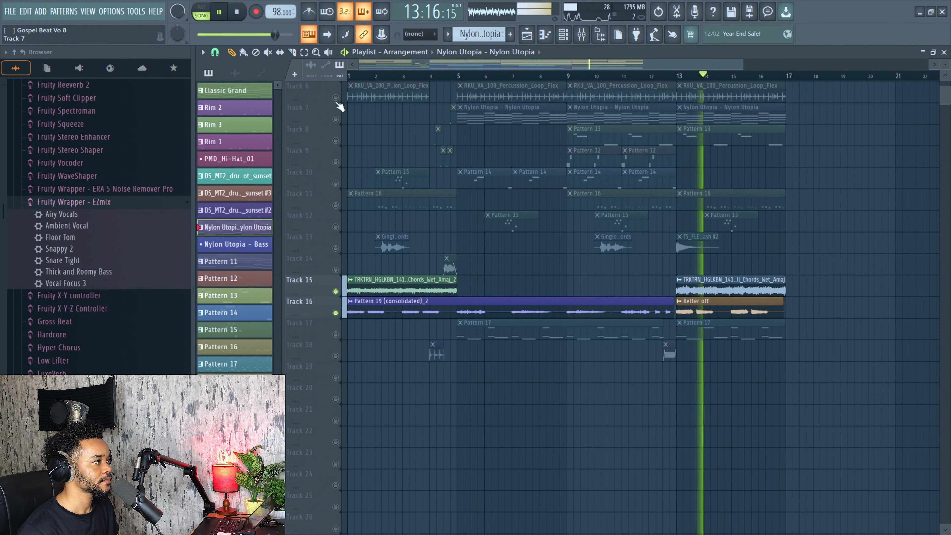
click(336, 120)
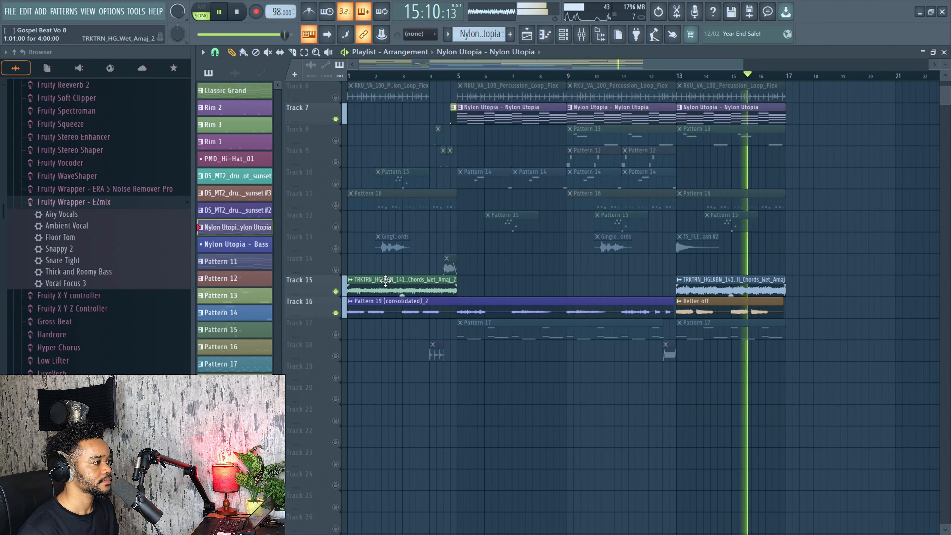
key(space)
- Solo Pattern 17 on Track 17, play it from bar 5 with Track 16, and unmute the Track 6 percussion loop
right_click(336, 334)
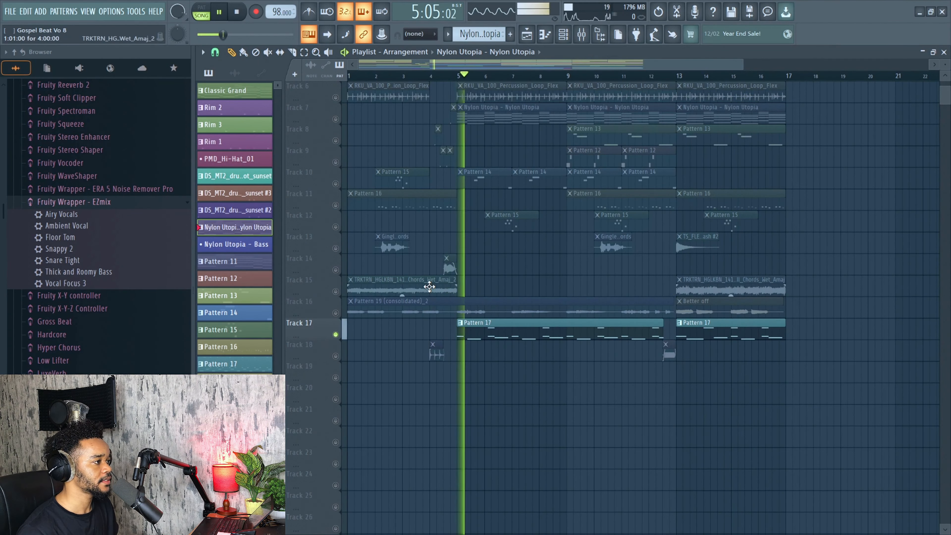
click(335, 313)
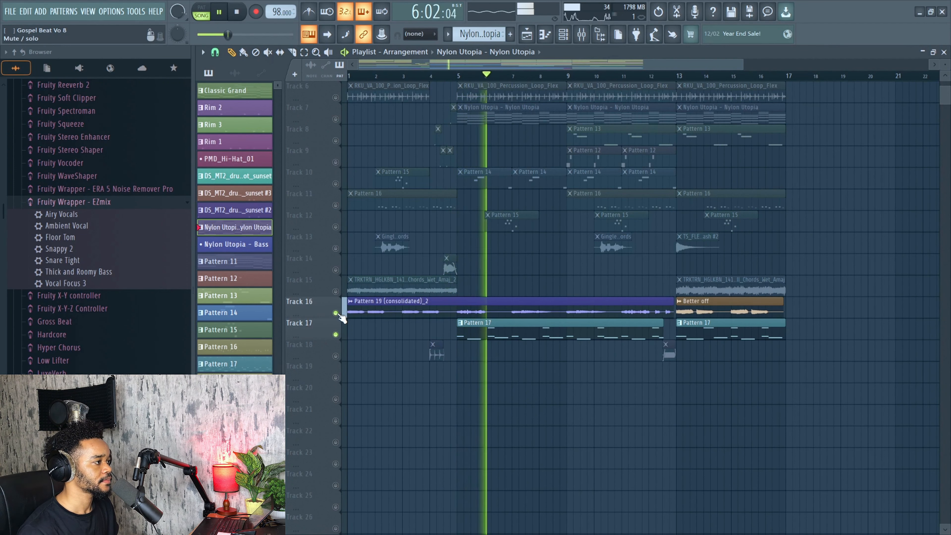
click(335, 97)
key(space)
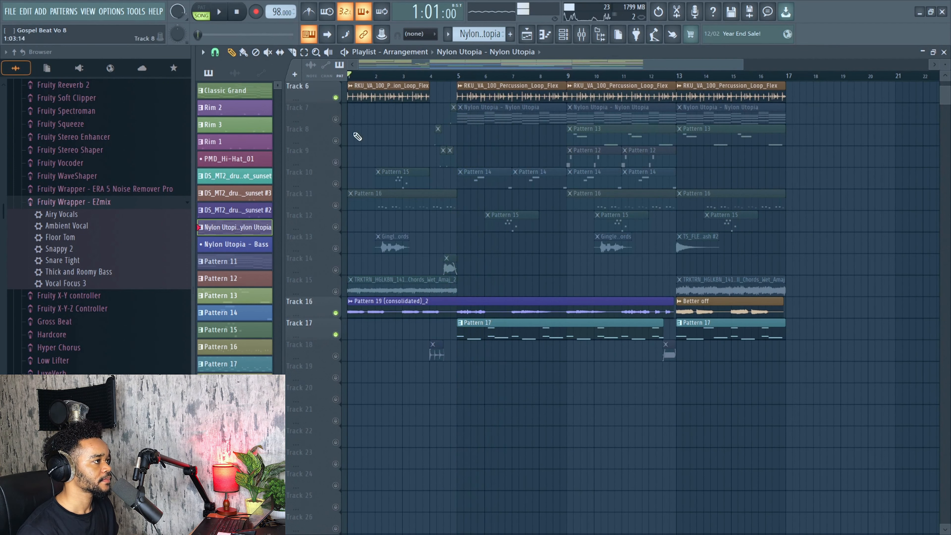
- Solo the kick on Track 4 and unmute the rim patterns on Tracks 1, 2 and 3
scroll(346, 131, up, 5)
right_click(336, 119)
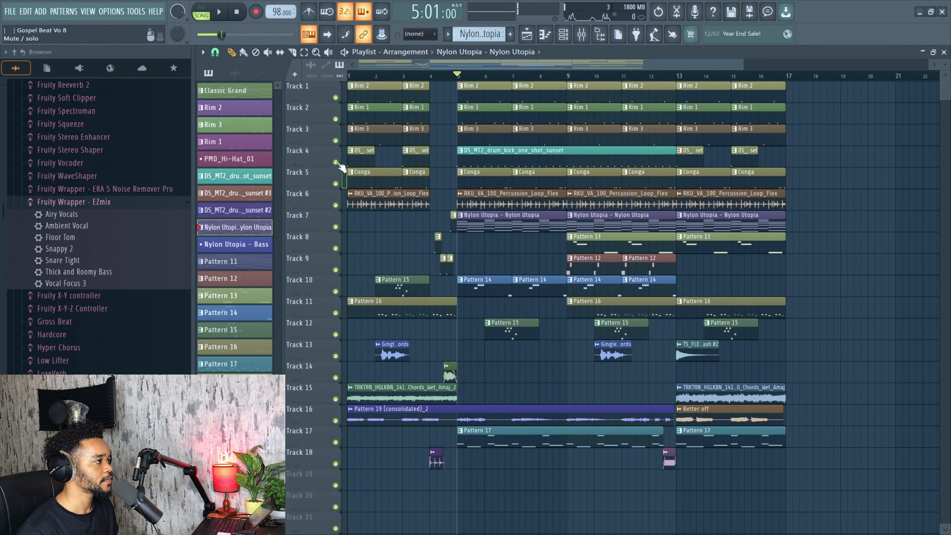
right_click(335, 162)
click(335, 119)
click(336, 97)
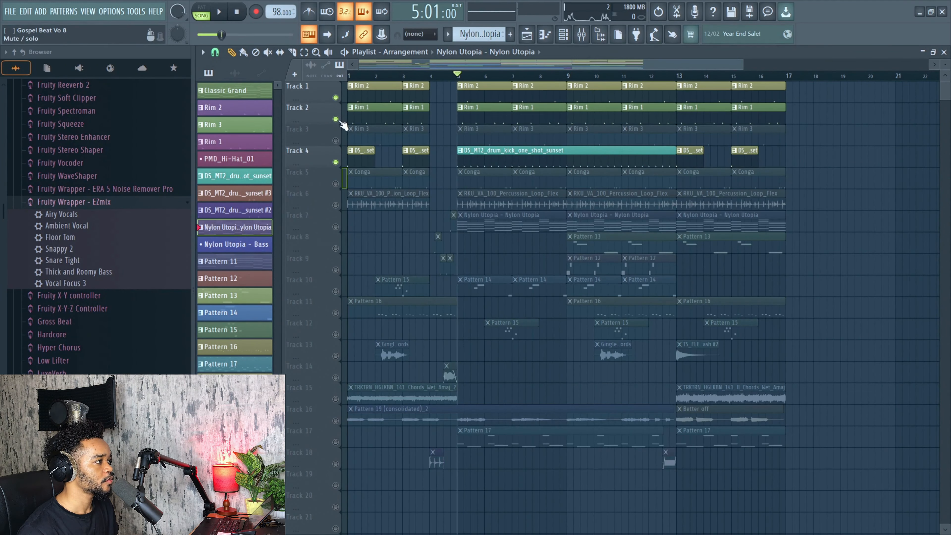
click(335, 141)
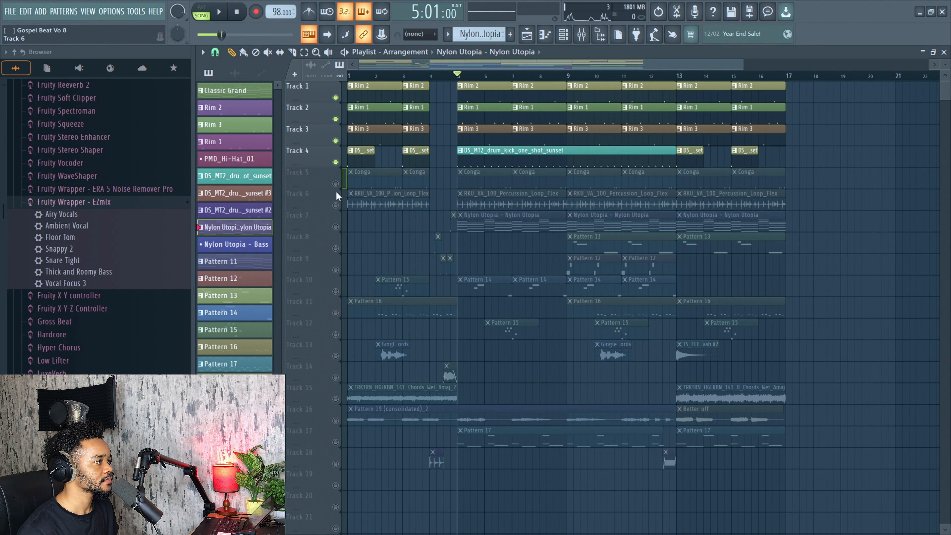
- Play the kick and rims from bar 5 and bring in the percussion loop on Track 6
key(space)
click(336, 205)
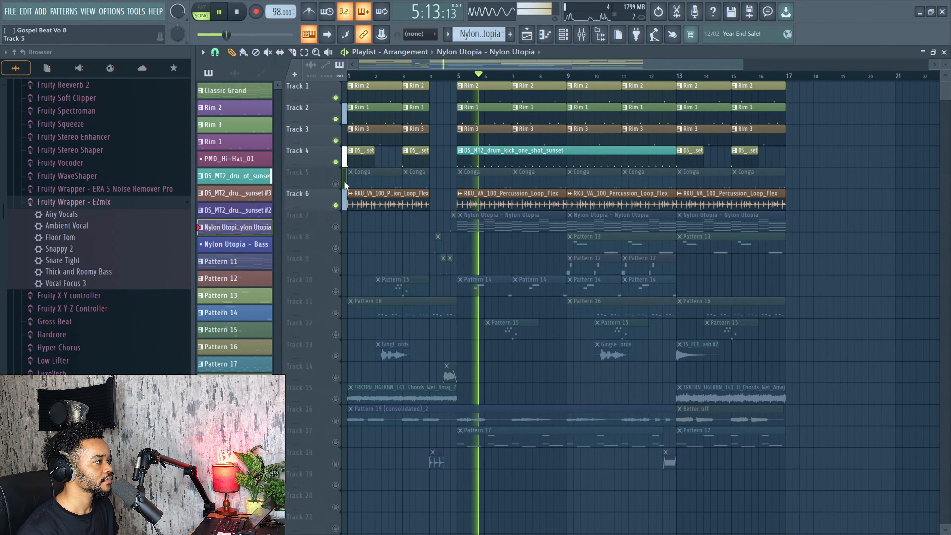
click(336, 184)
key(space)
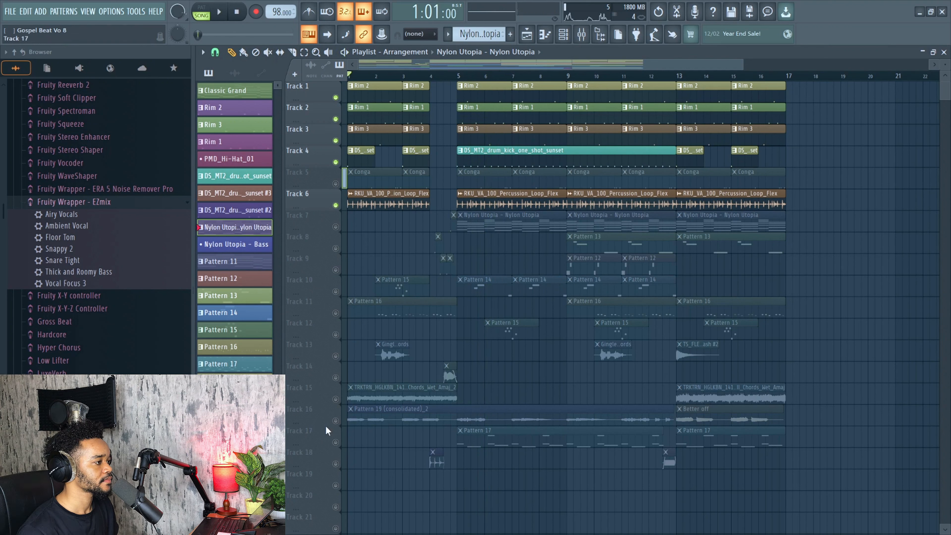
- Unmute Tracks 16 and 17, play them with the drums from bar 5, and bring in Pattern 14 on Track 10
click(335, 420)
click(336, 442)
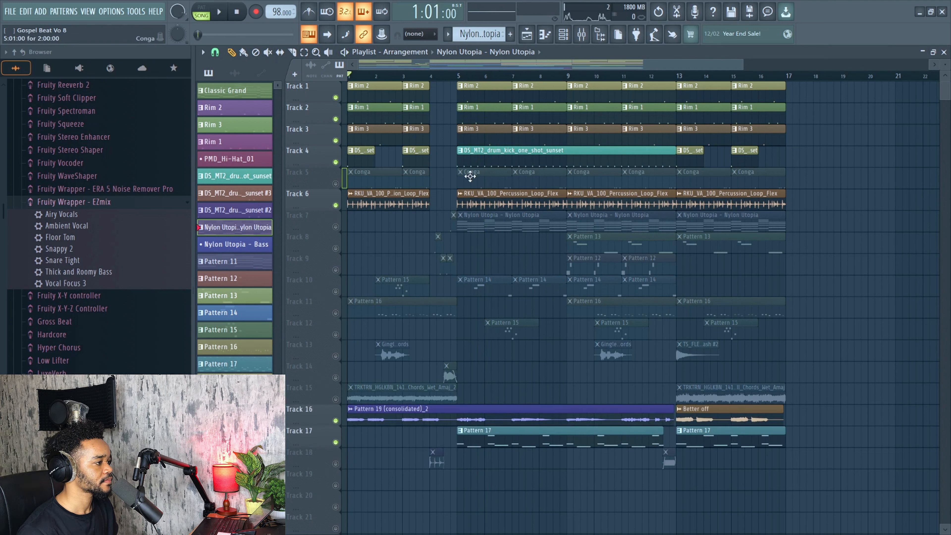
click(453, 78)
key(space)
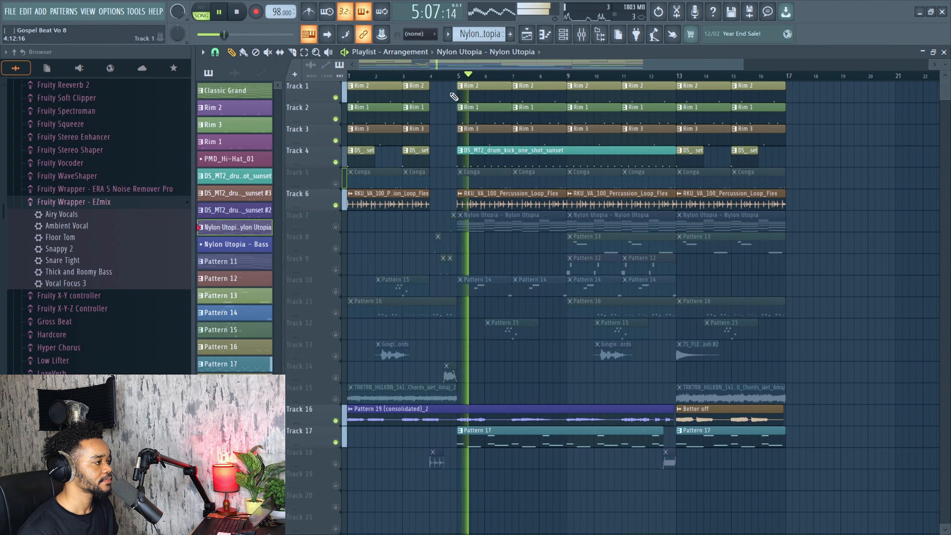
click(336, 291)
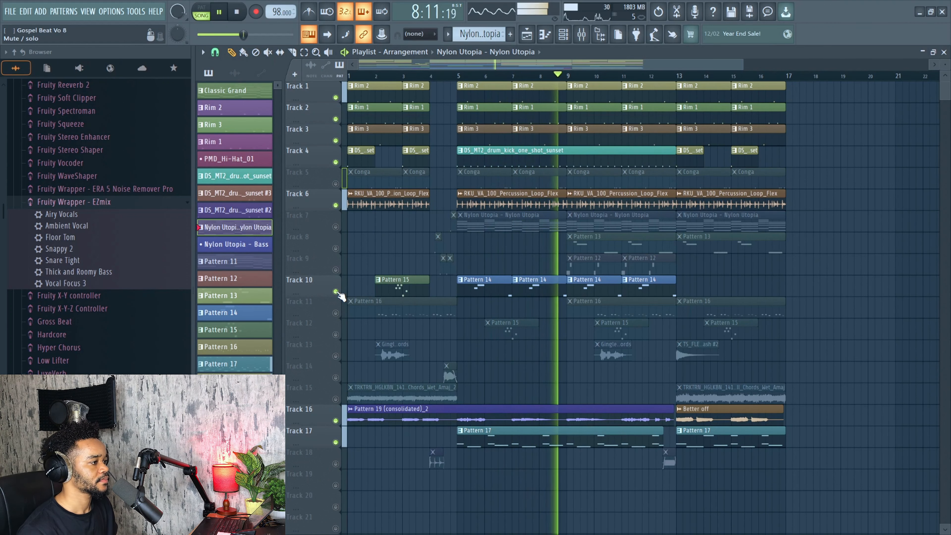
key(space)
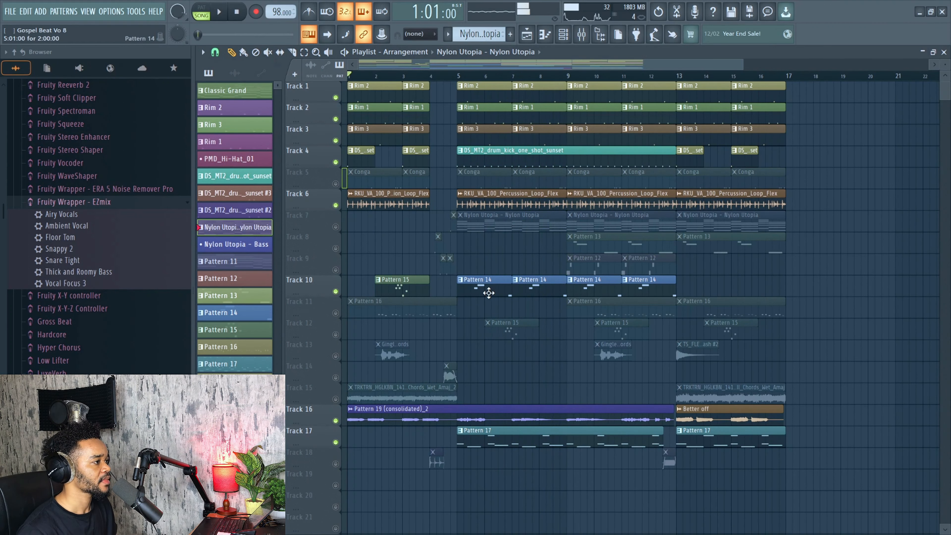
- Solo Track 10, play Pattern 14 from bar 5, and inspect its notes in the piano roll before returning to the playlist
right_click(330, 279)
click(428, 243)
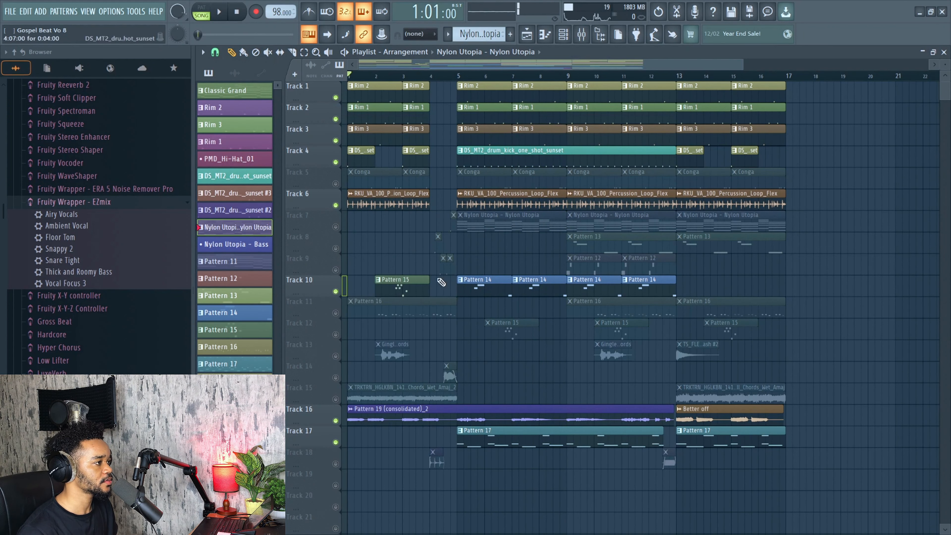
right_click(336, 291)
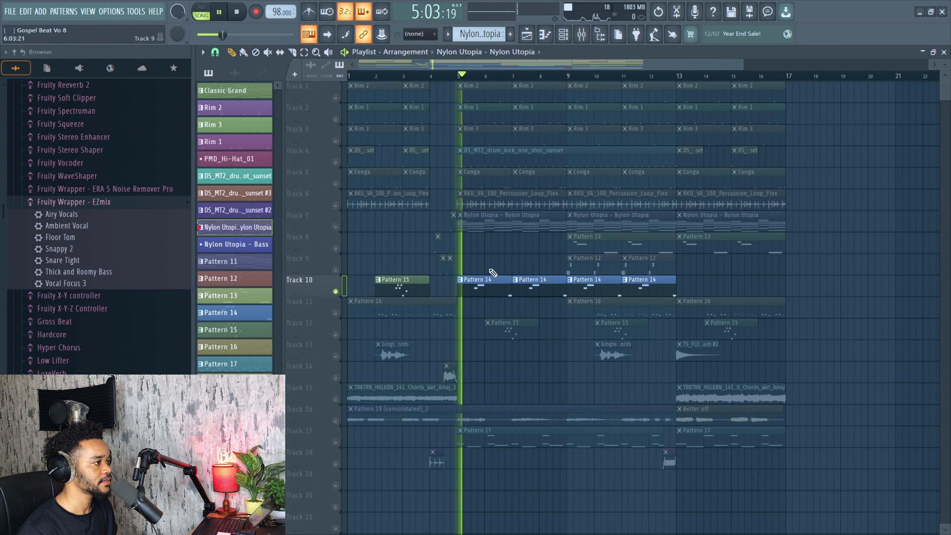
double_click(478, 279)
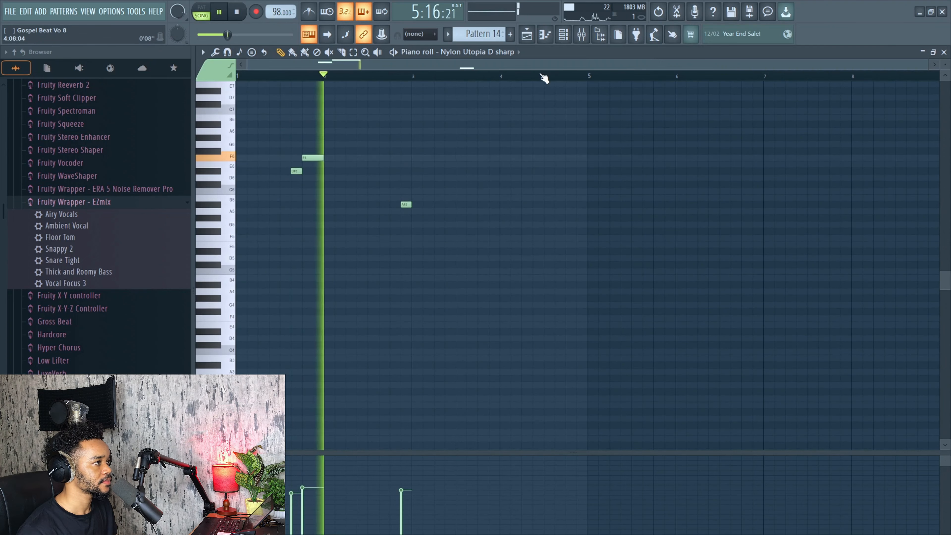
click(528, 34)
key(space)
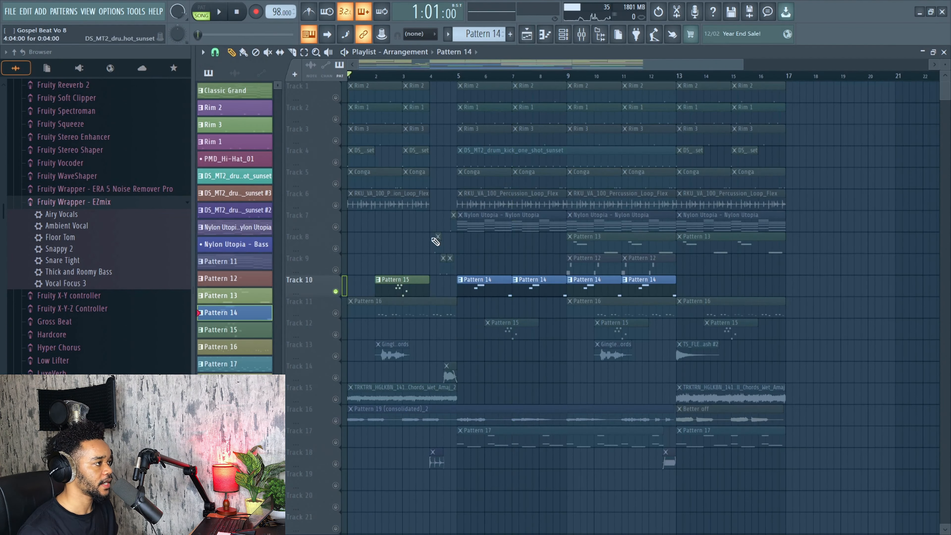
- Solo Pattern 15 on Track 12, play it, and bring in Pattern 12 on Track 9 and Pattern 13 on Track 8
right_click(344, 332)
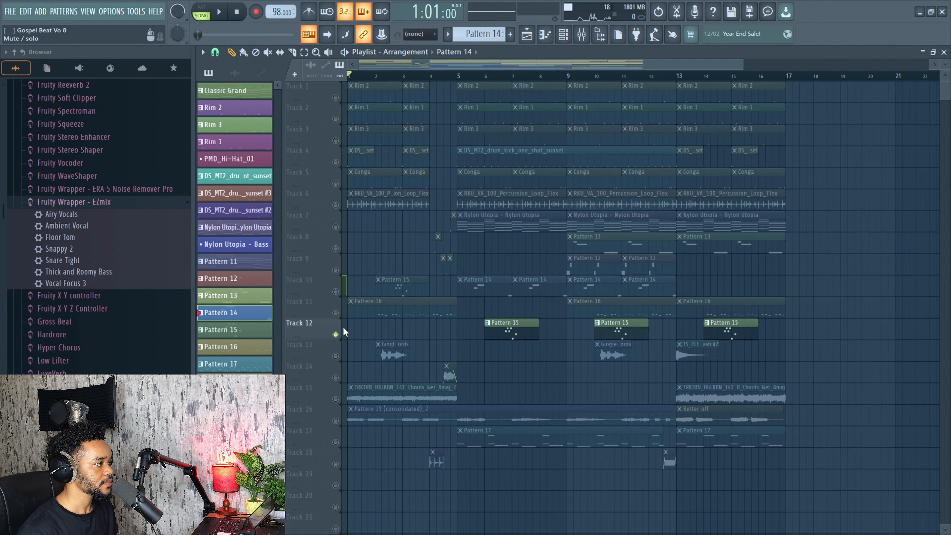
key(space)
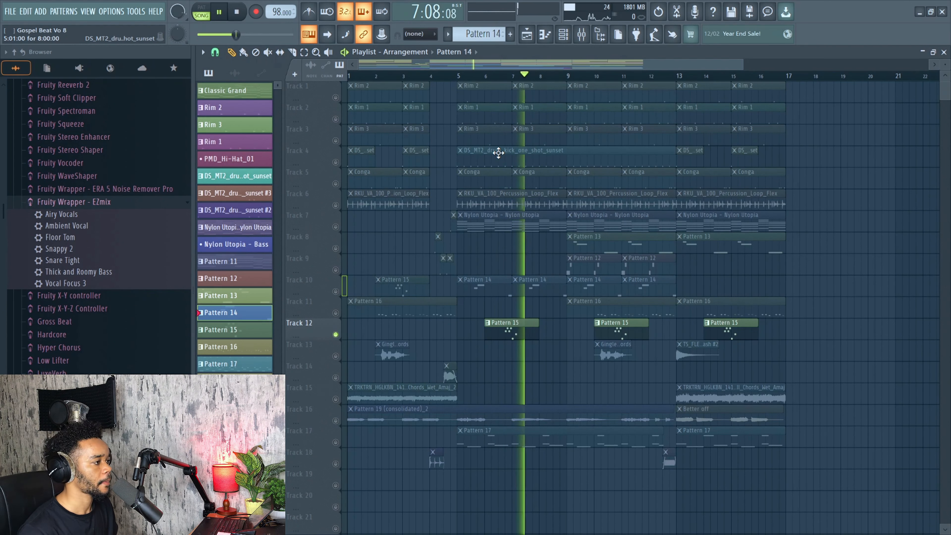
key(space)
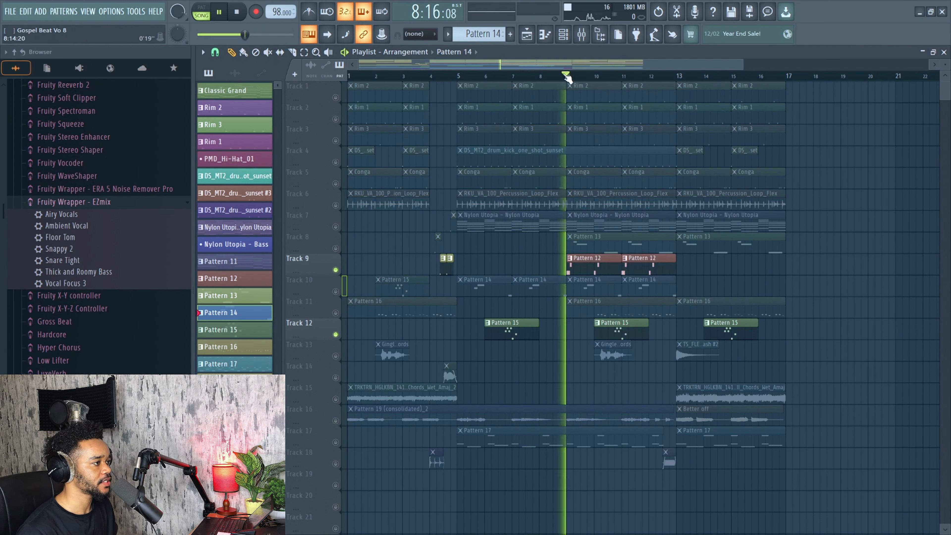
click(336, 249)
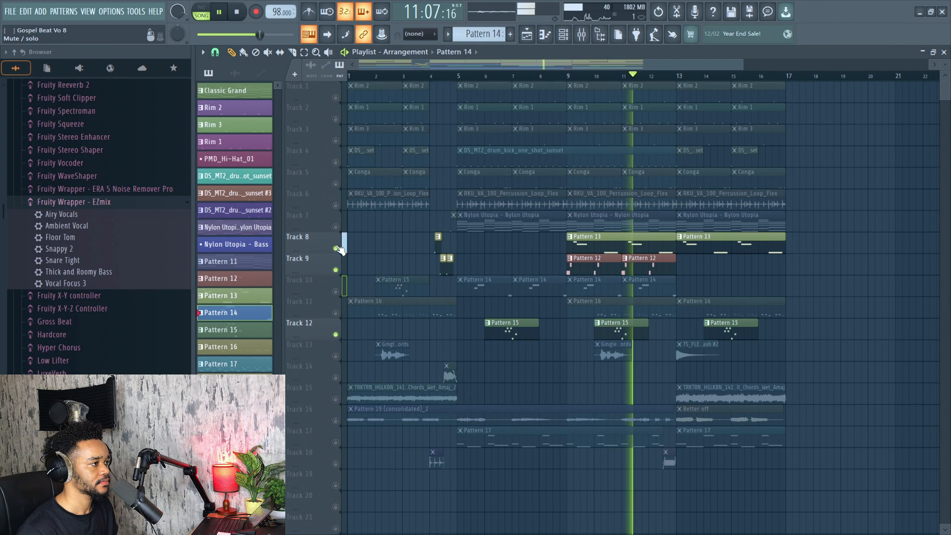
- Unmute Track 10, play the melody tracks from bar 9, and bring in Pattern 16 on Track 11
key(space)
click(336, 291)
key(space)
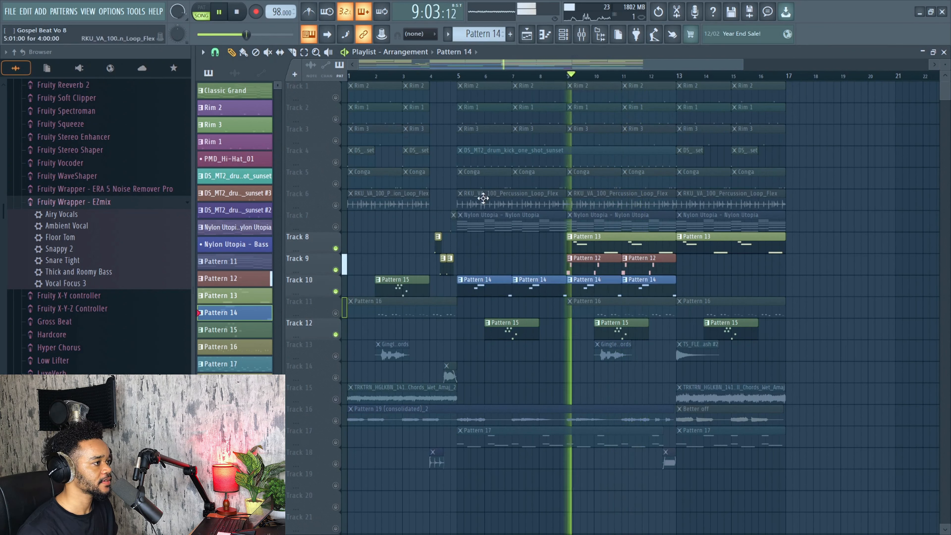
click(335, 313)
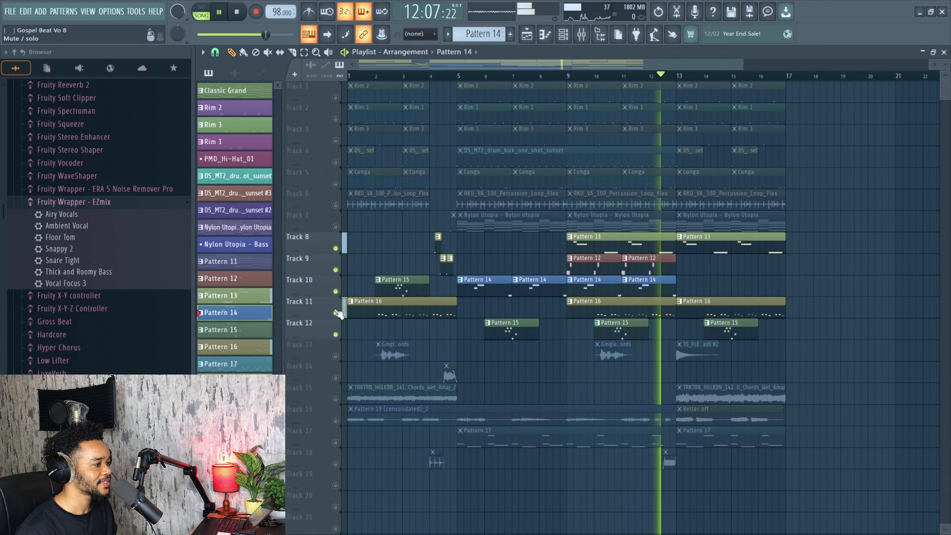
key(space)
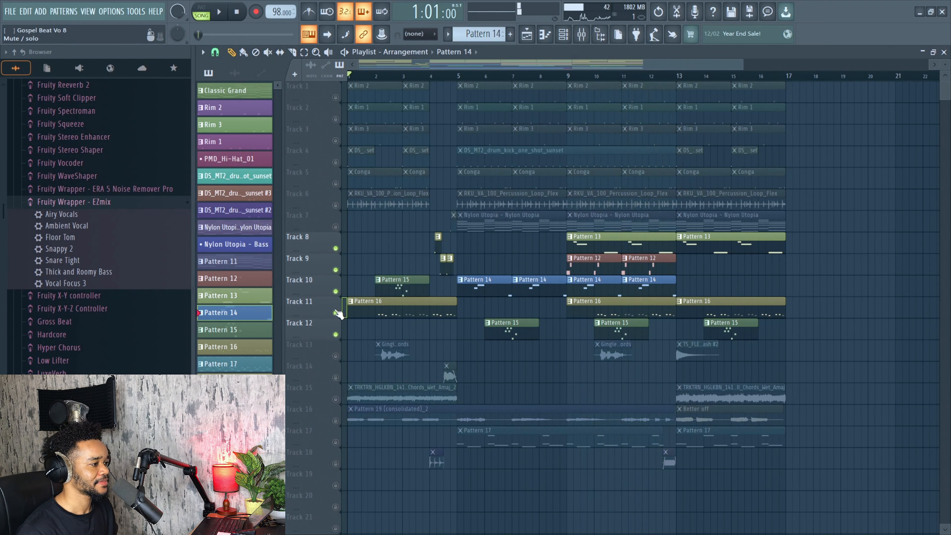
- Play the melodies with Pattern 17 on Track 17 unmuted from bar 9 and bring in Track 16
click(337, 443)
key(space)
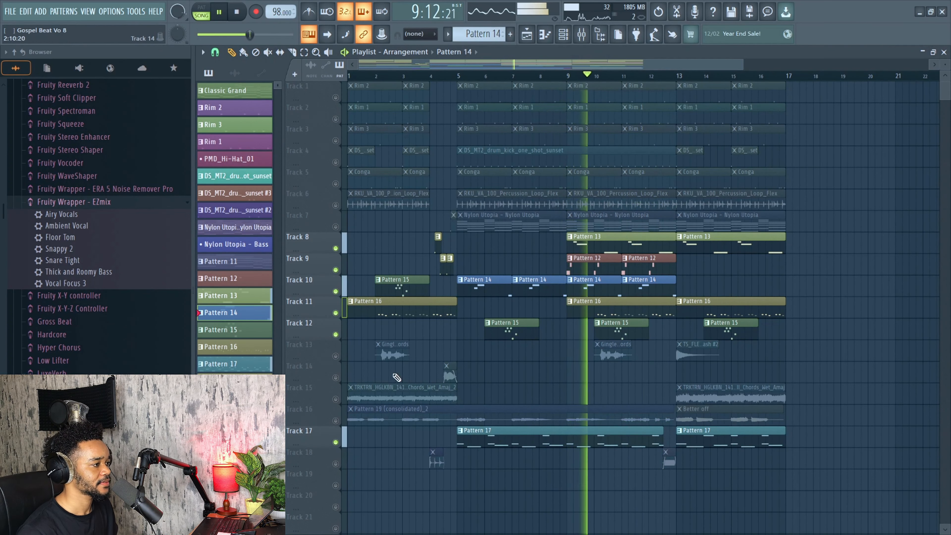
click(336, 421)
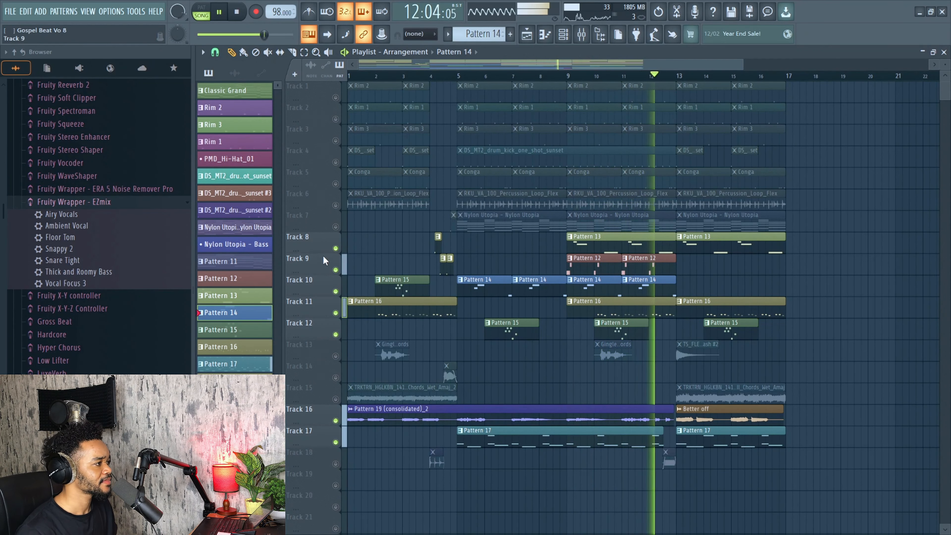
key(space)
- Unmute the Nylon Utopia chords on Track 7 and play them with the melodies from bar 9
click(335, 227)
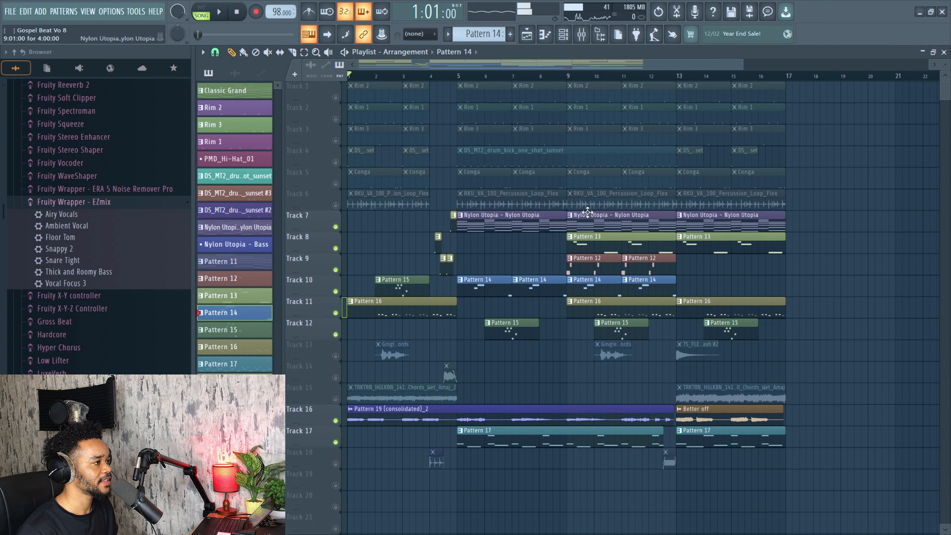
key(space)
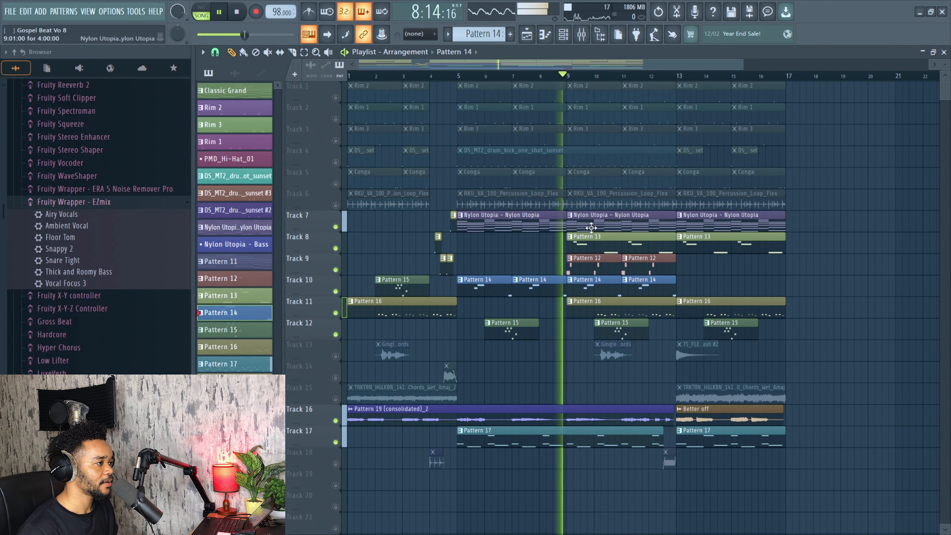
click(568, 78)
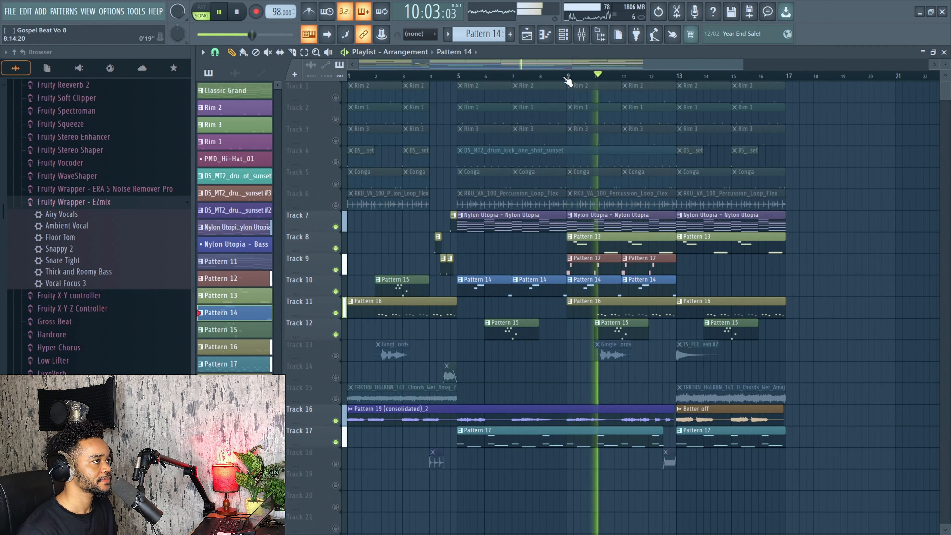
key(space)
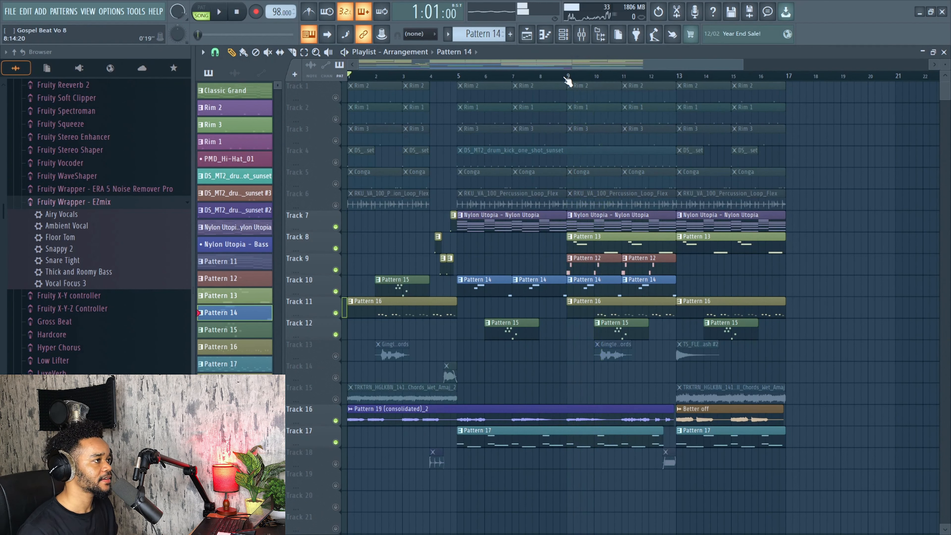
- Solo the audio clips on Track 13 and play the last clip from bar 13
right_click(336, 97)
click(676, 75)
right_click(336, 356)
key(space)
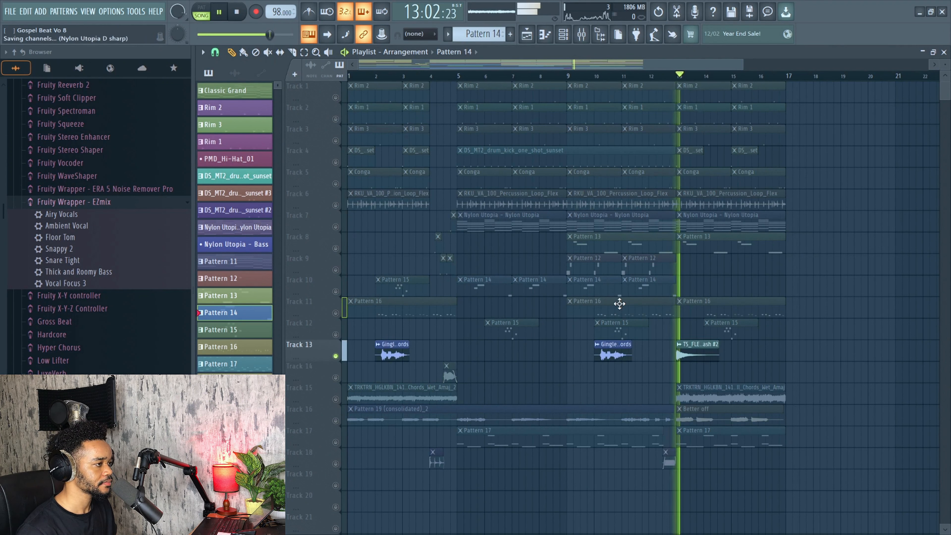
key(space)
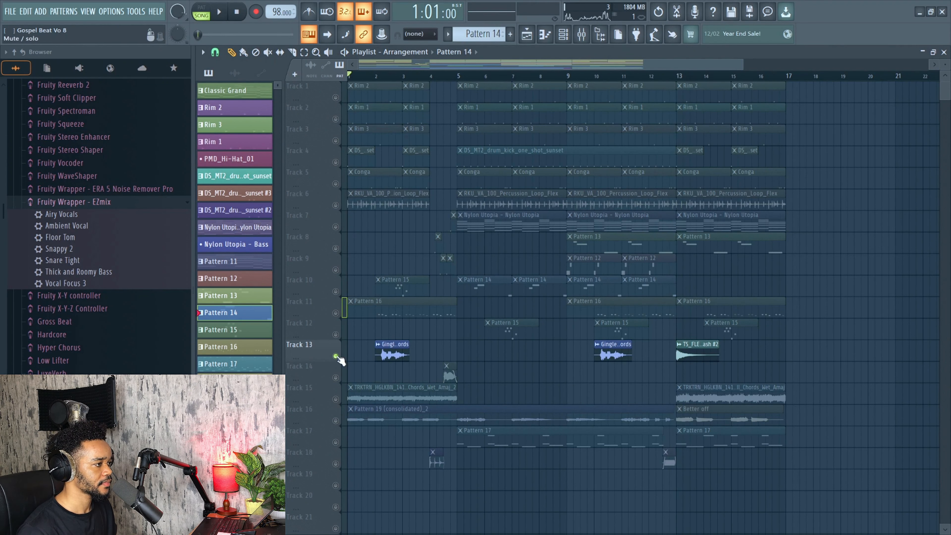
- Play the soloed Track 13 clip that starts at bar 10
click(597, 76)
key(space)
key(space)
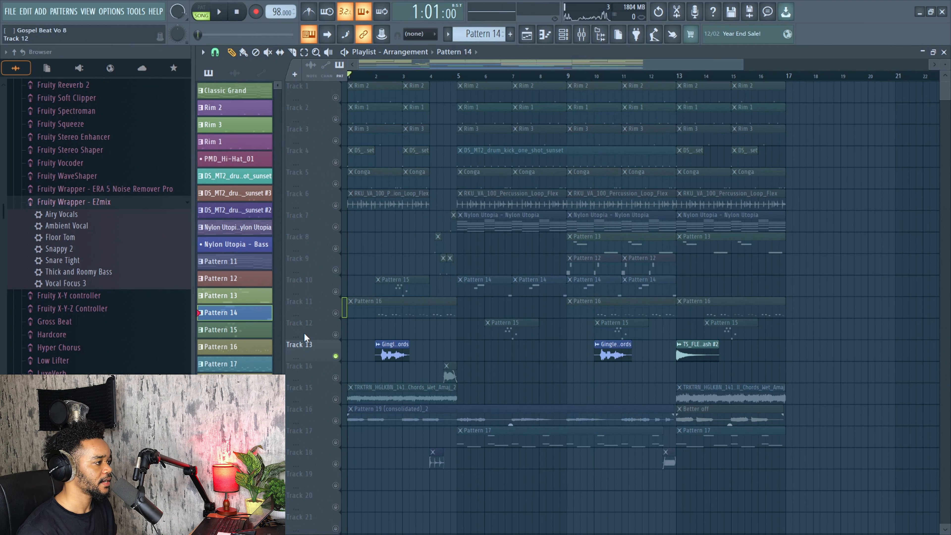
- Solo Track 18 and play its short audio clip from bar 4
scroll(424, 342, down, 3)
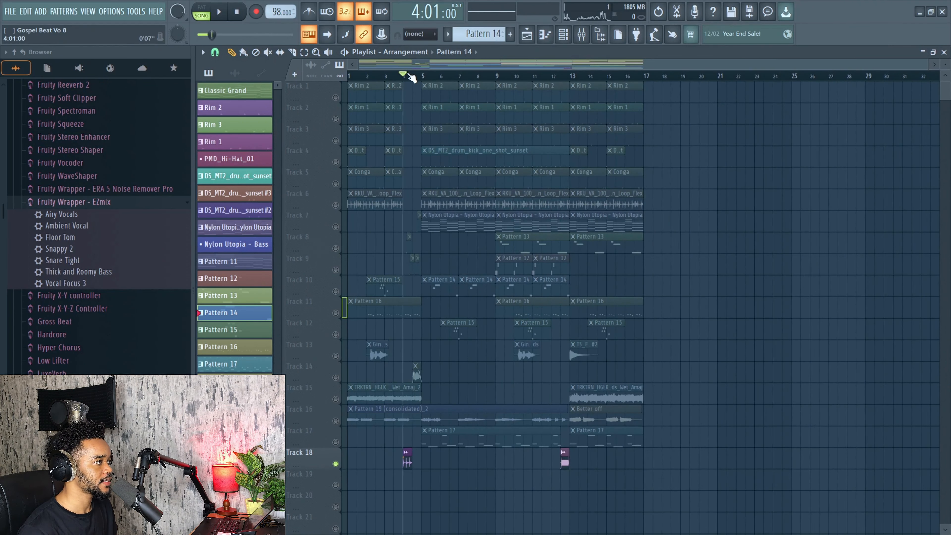
key(space)
key(space)
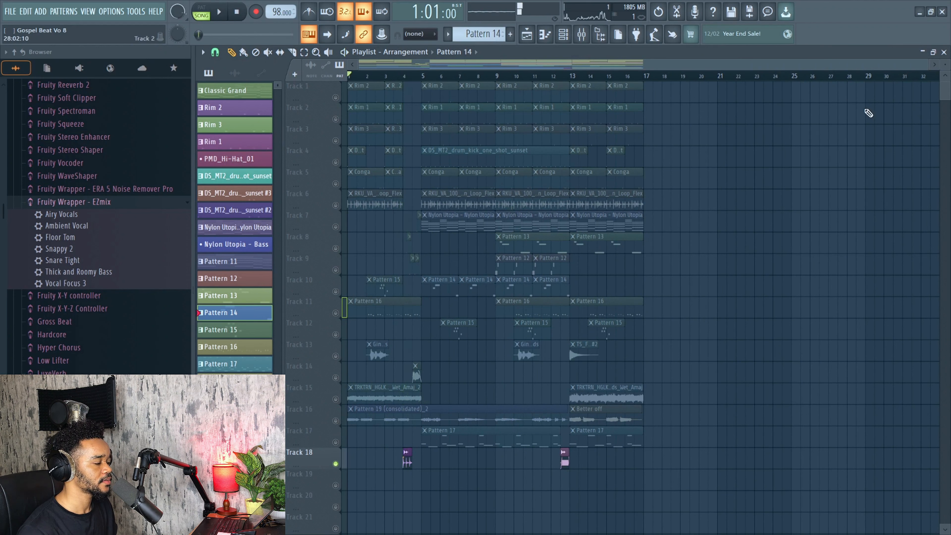
- Unmute all tracks and play the full arrangement from bar 1
right_click(335, 97)
right_click(335, 97)
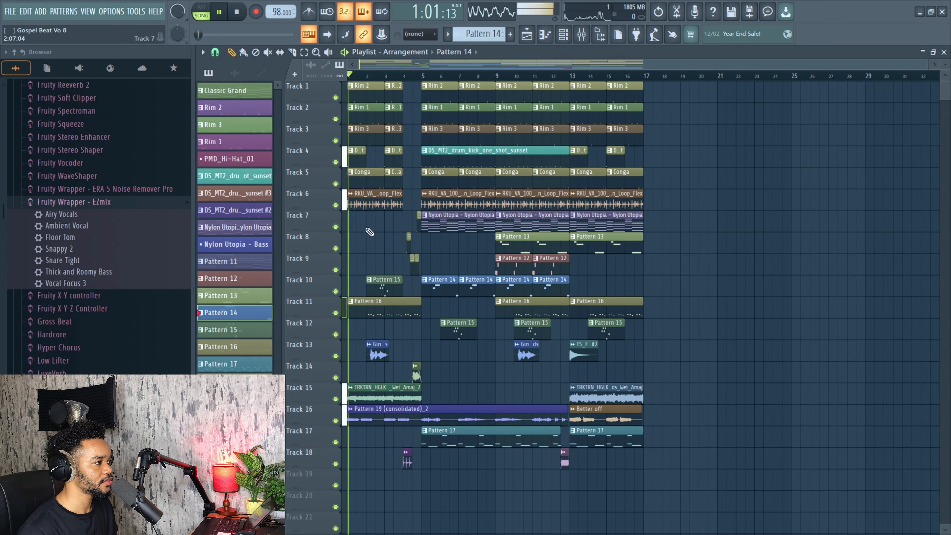
key(space)
- Solo Track 7, play the Nylon Utopia pattern in the piano roll to review its chords, and return to the playlist
right_click(335, 227)
double_click(469, 224)
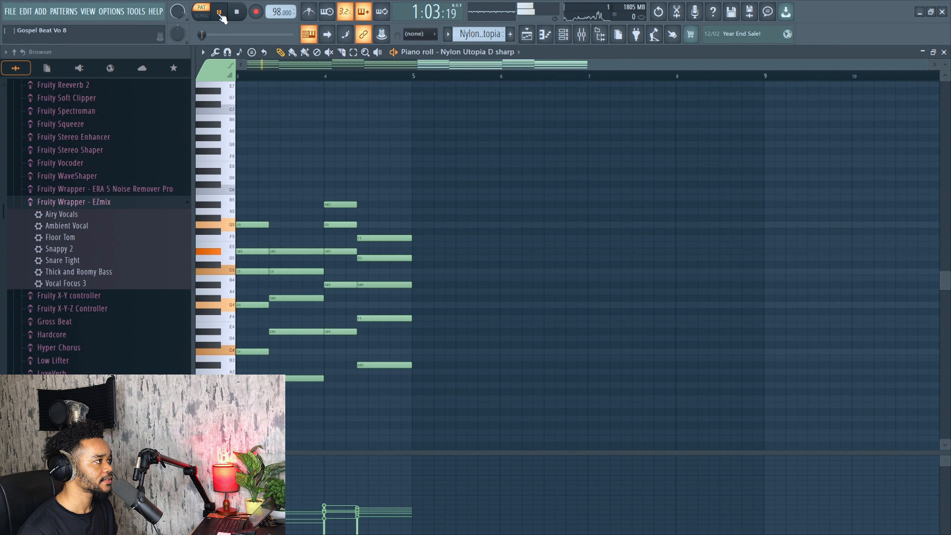
key(space)
click(532, 35)
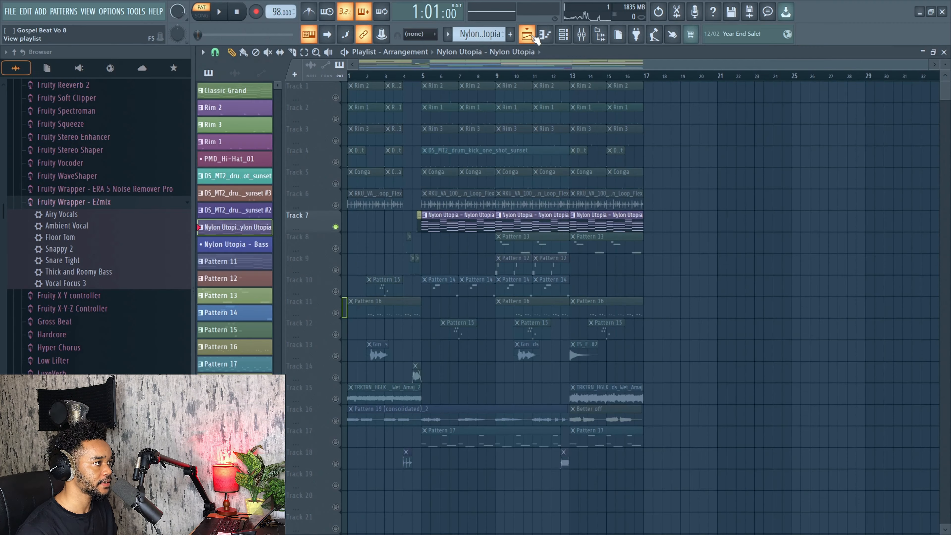
- Unmute all tracks, play the full arrangement from the start with reduced track heights, and save the project
click(335, 98)
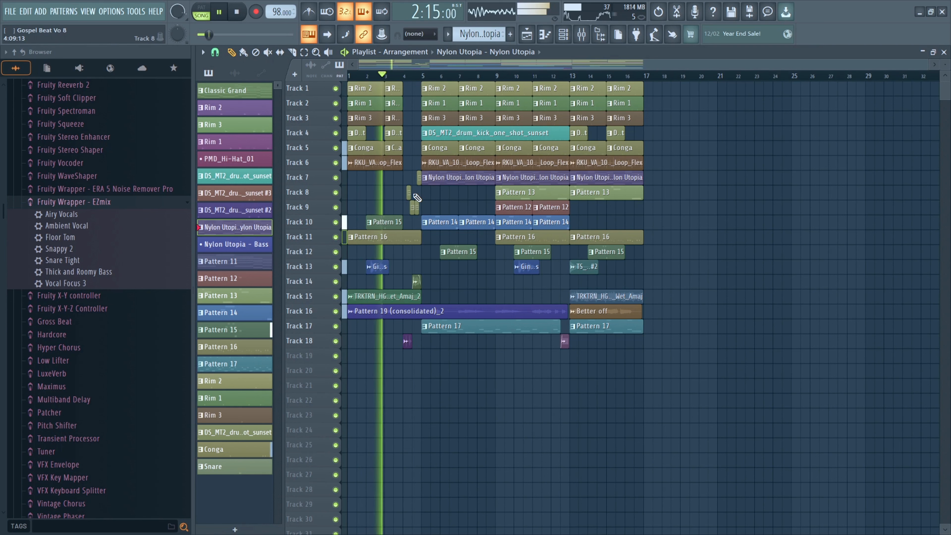
drag(945, 61, 944, 65)
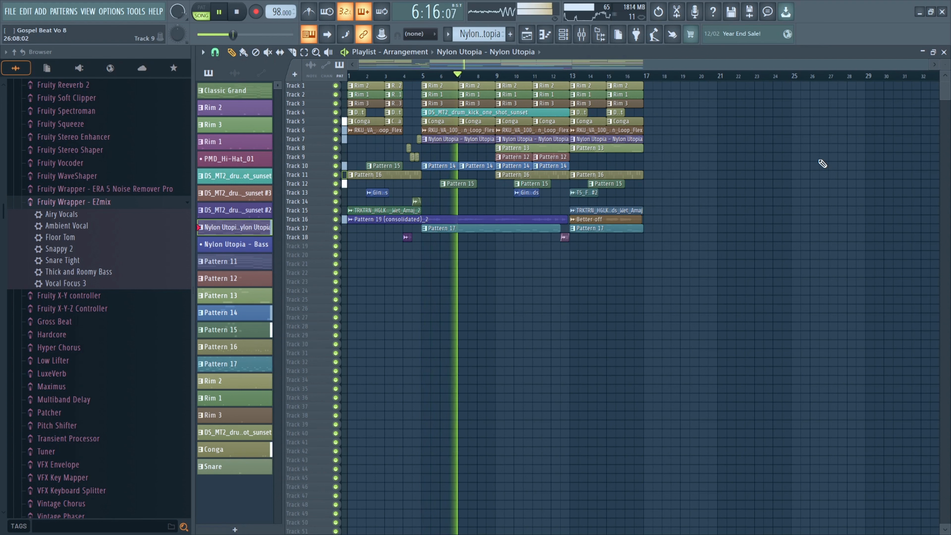
key(ctrl+s)
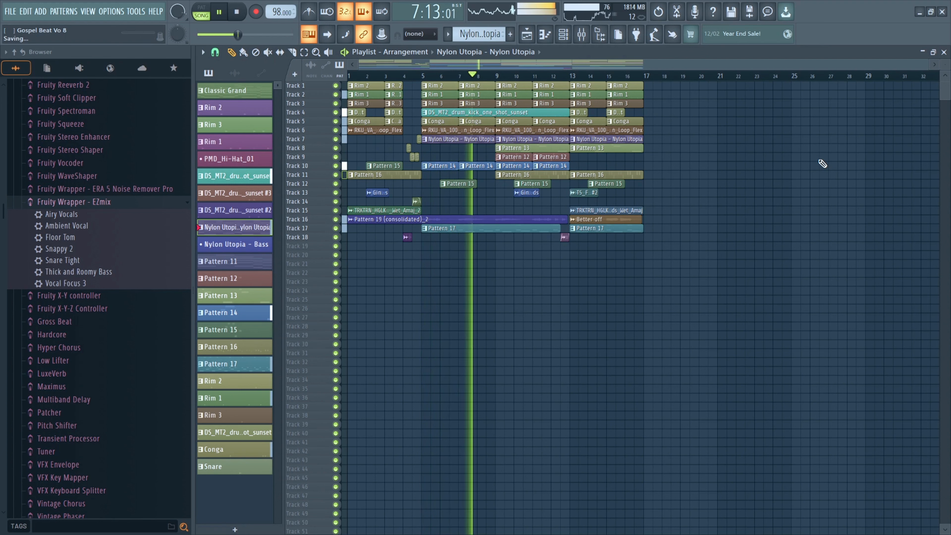